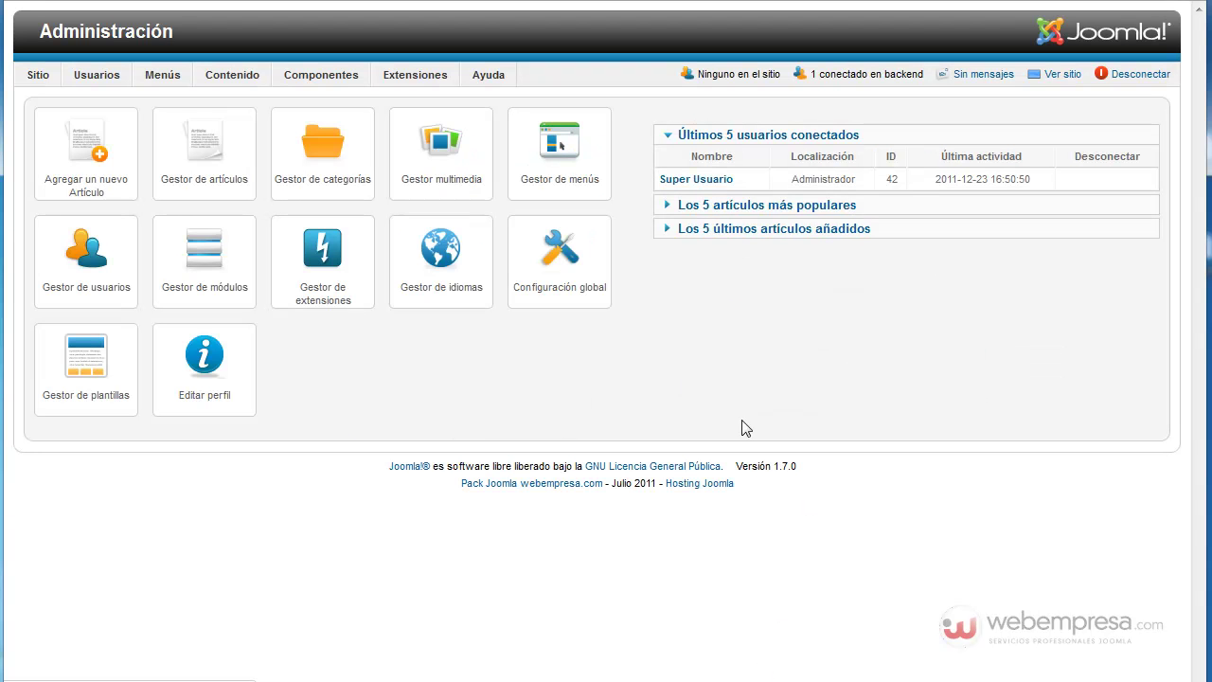
# Step: Confirm Sitio fuera de línea is Sí in Global Configuration, then view the public site
pyautogui.moveTo(39, 78)
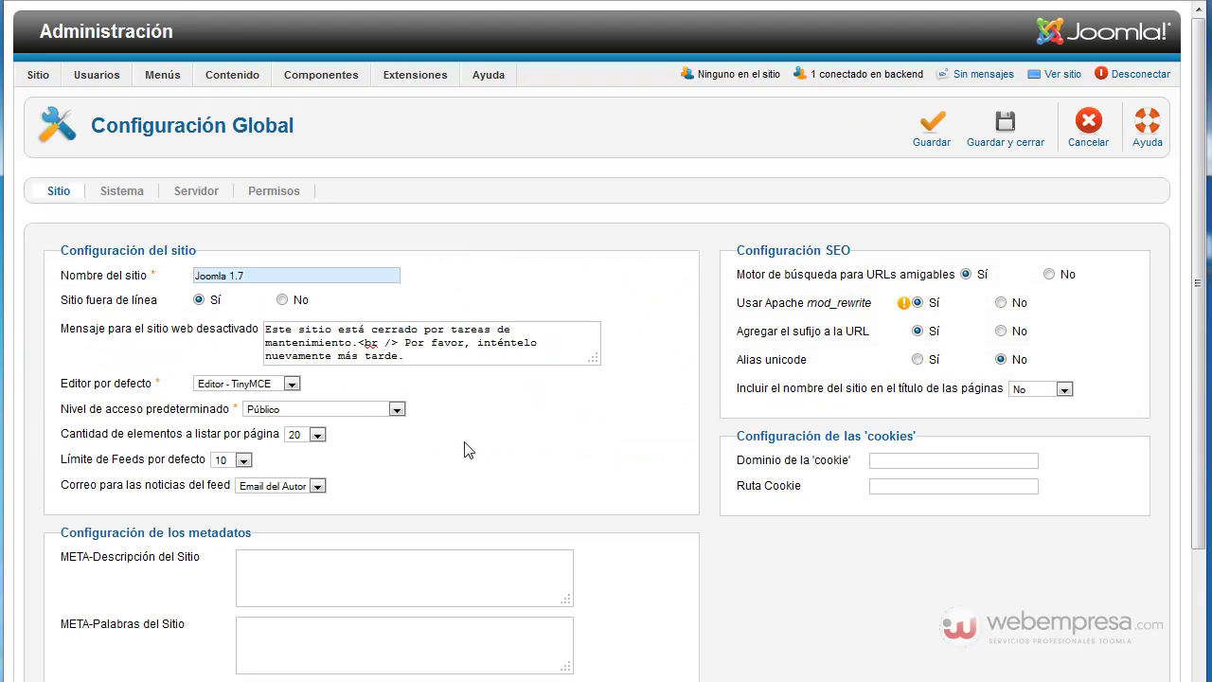
pyautogui.moveTo(795, 268)
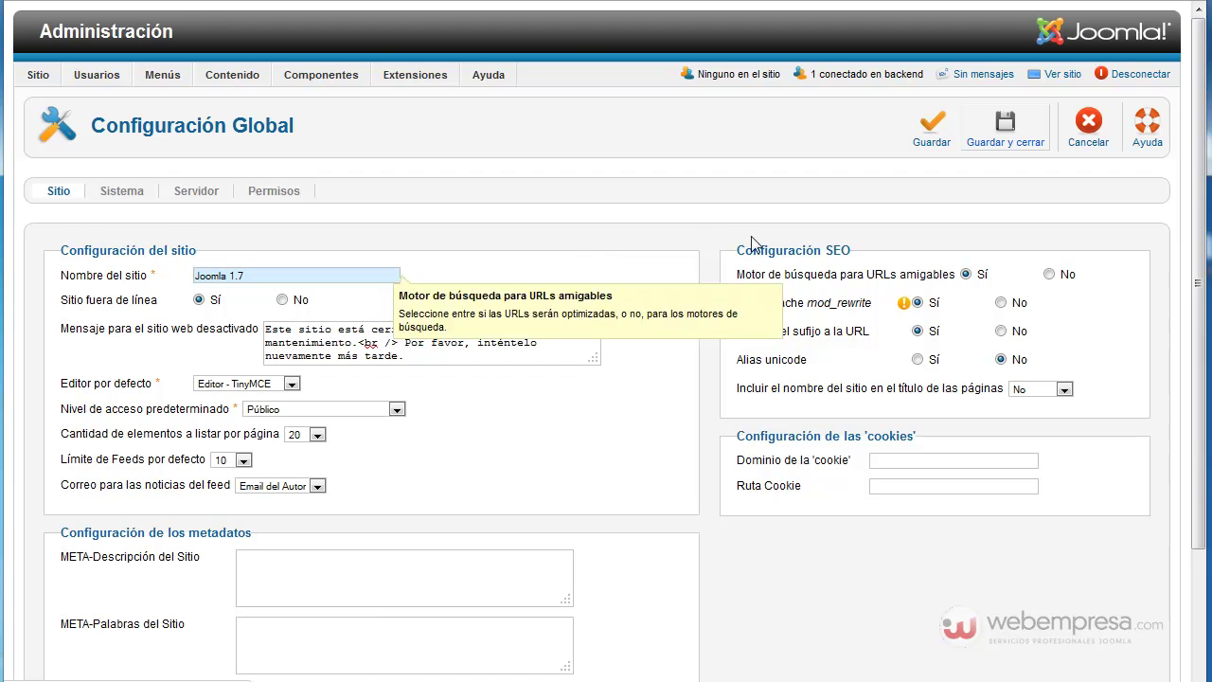
pyautogui.click(1062, 74)
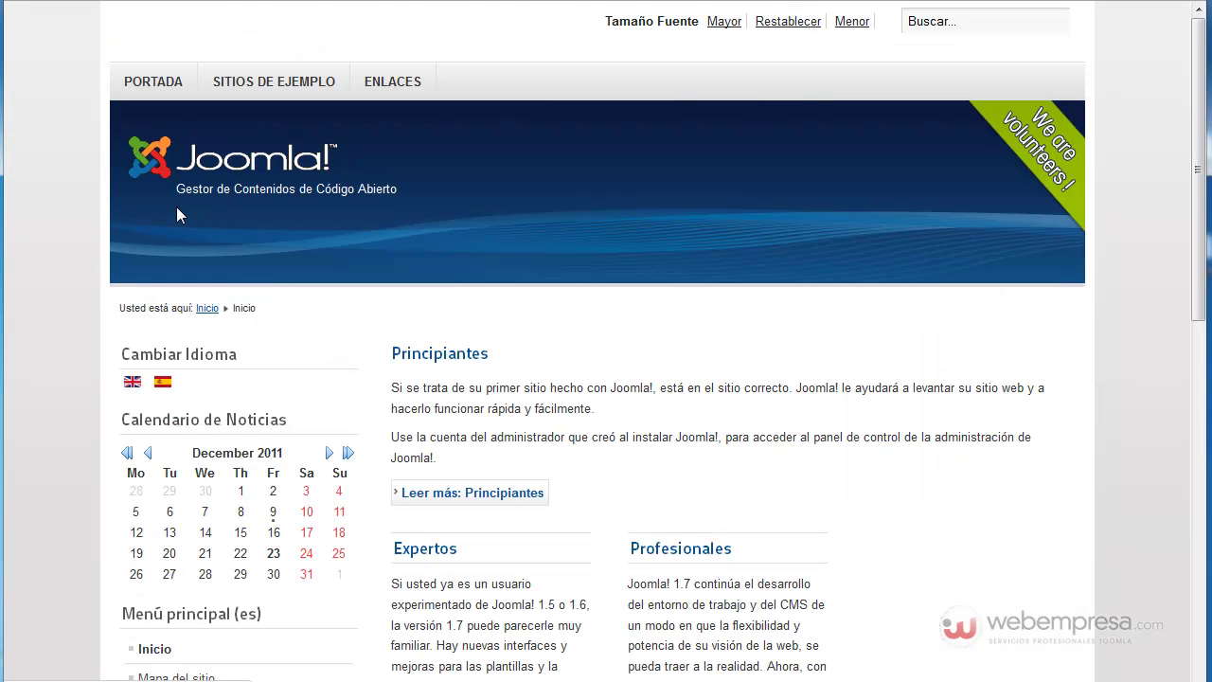
# Step: Reload the front end to show the offline login page and select the prefilled admin username
pyautogui.press('F5')
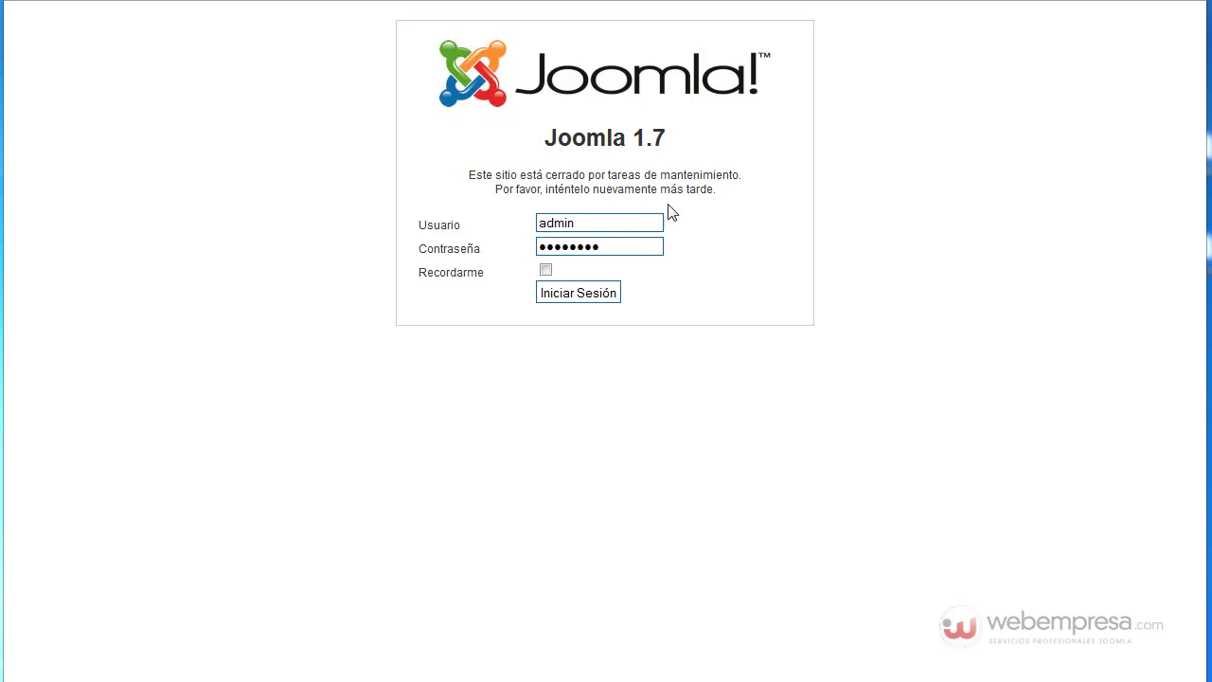
pyautogui.moveTo(602, 221); pyautogui.dragTo(485, 224)
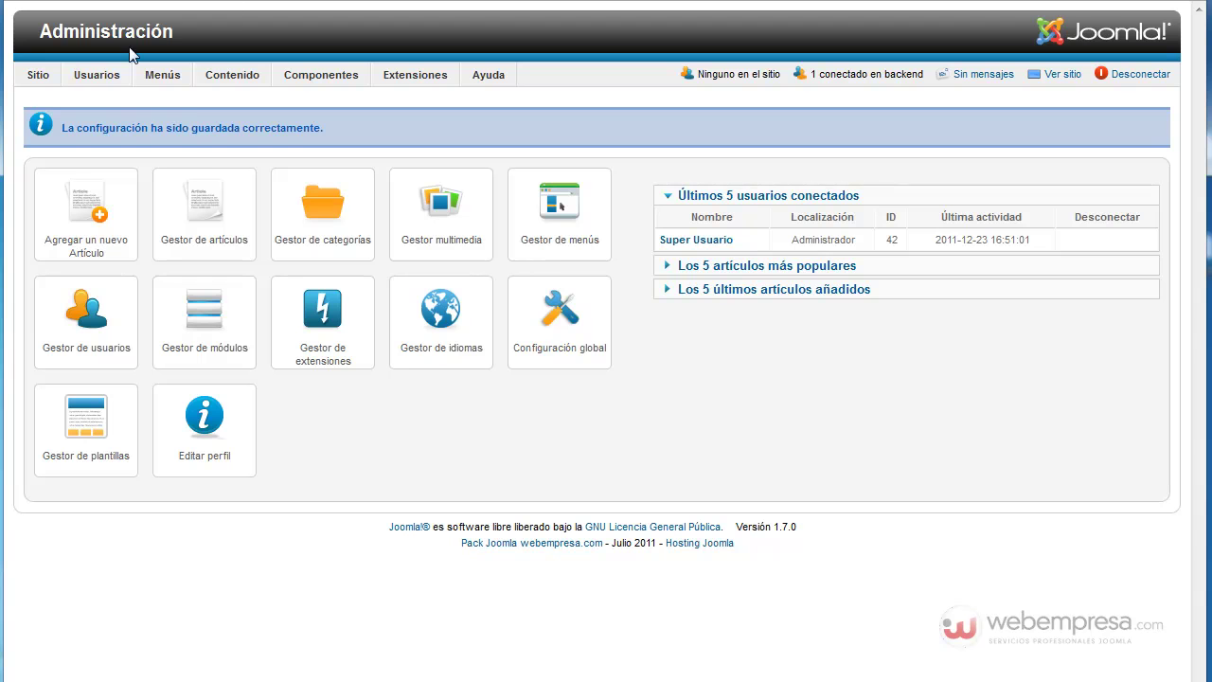
# Step: Create the user group 'Grupo Offline' with parent group Registrado and save it
pyautogui.moveTo(110, 77)
pyautogui.moveTo(120, 124)
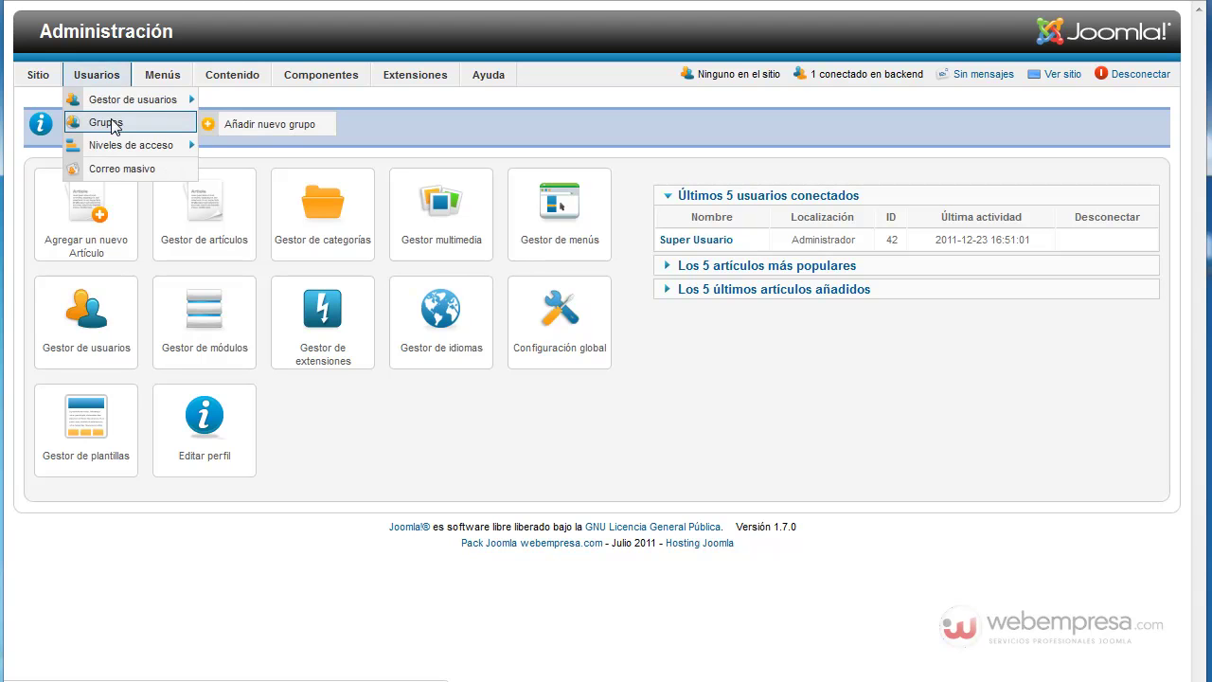
pyautogui.click(241, 126)
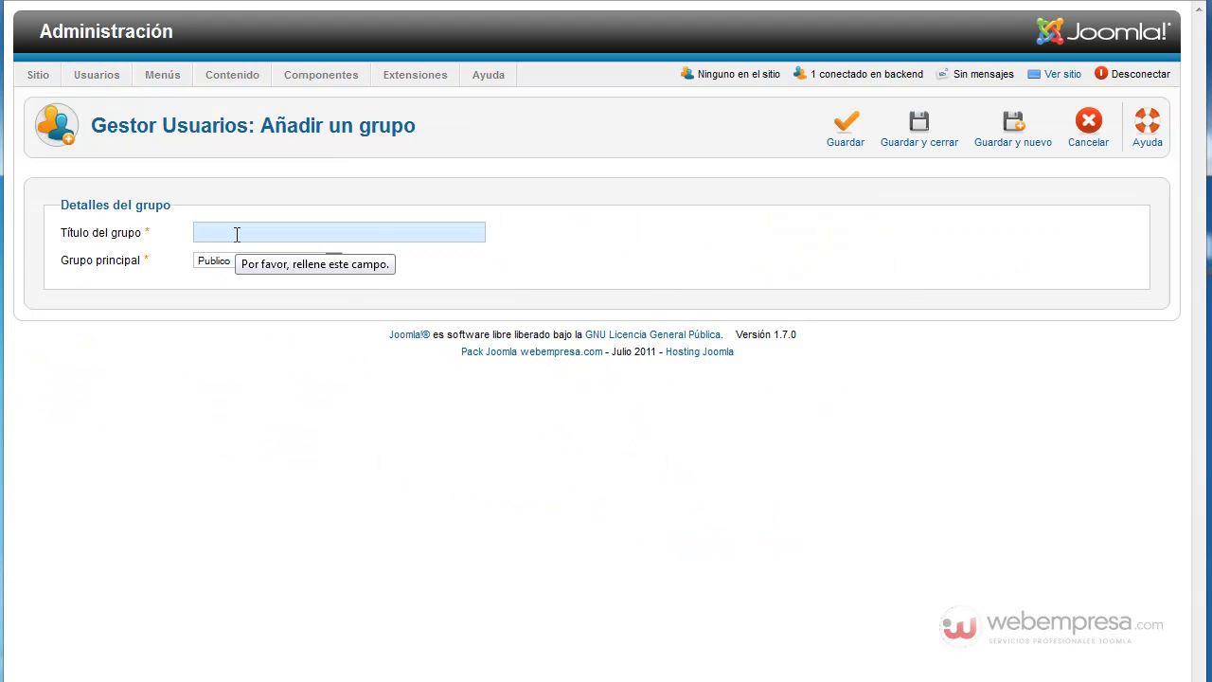
pyautogui.write('GR')
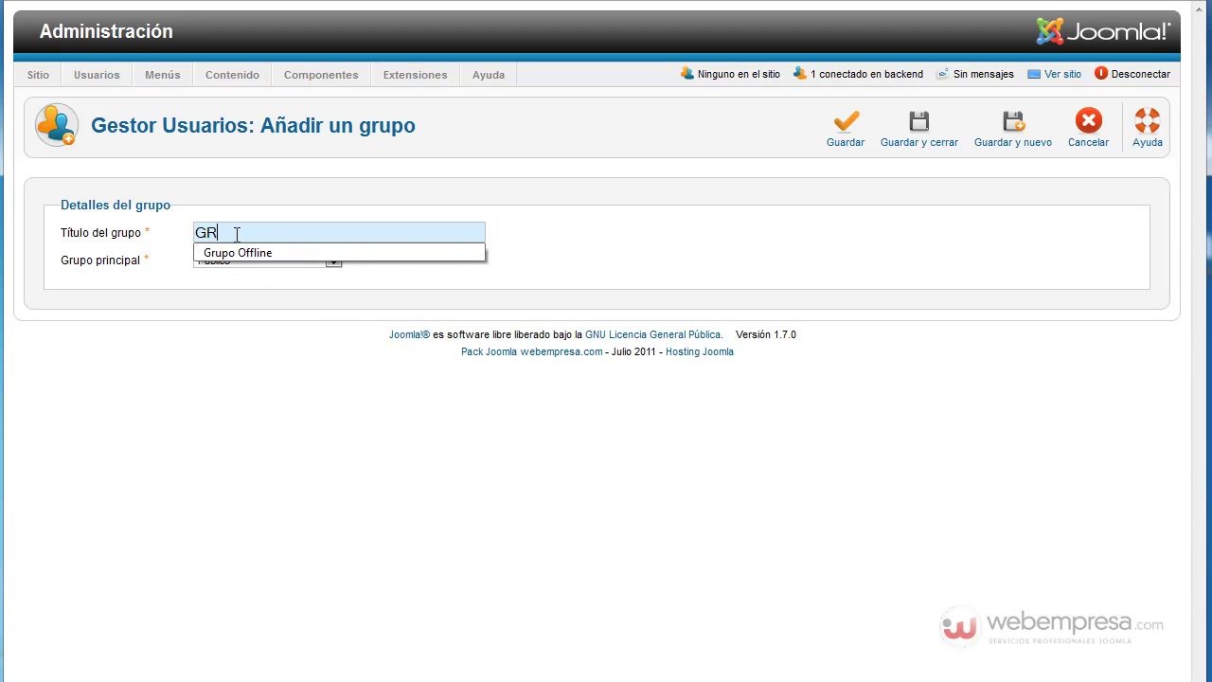
pyautogui.click(245, 253)
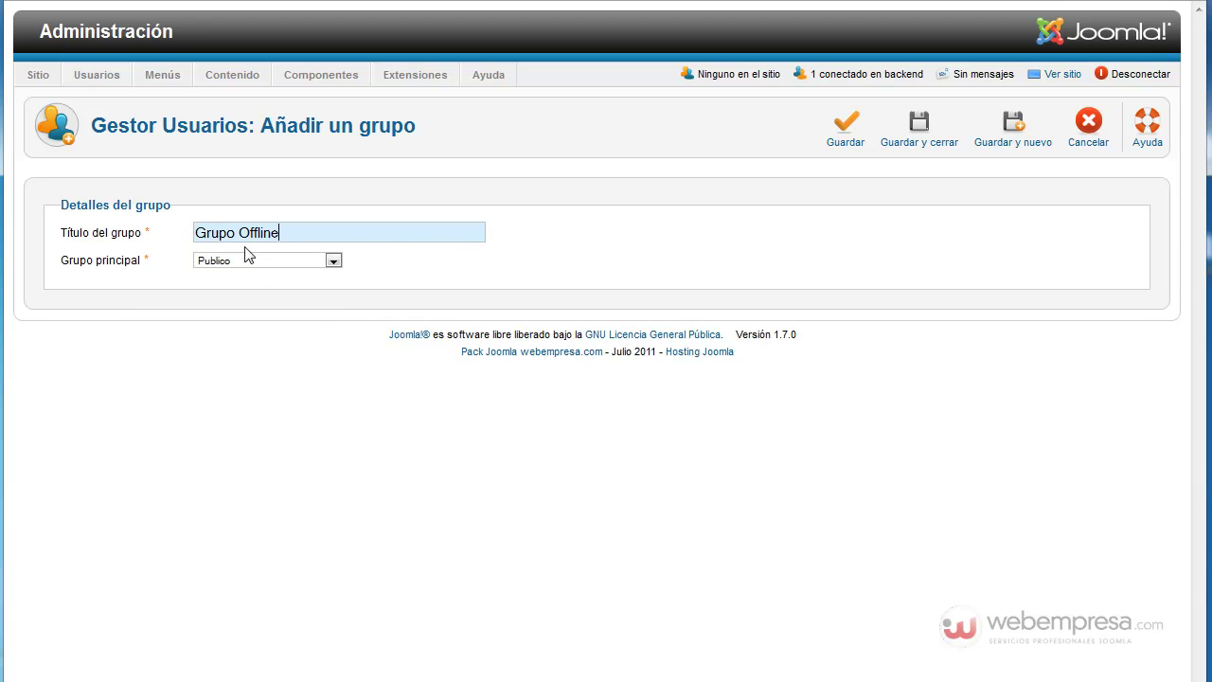
pyautogui.moveTo(121, 272)
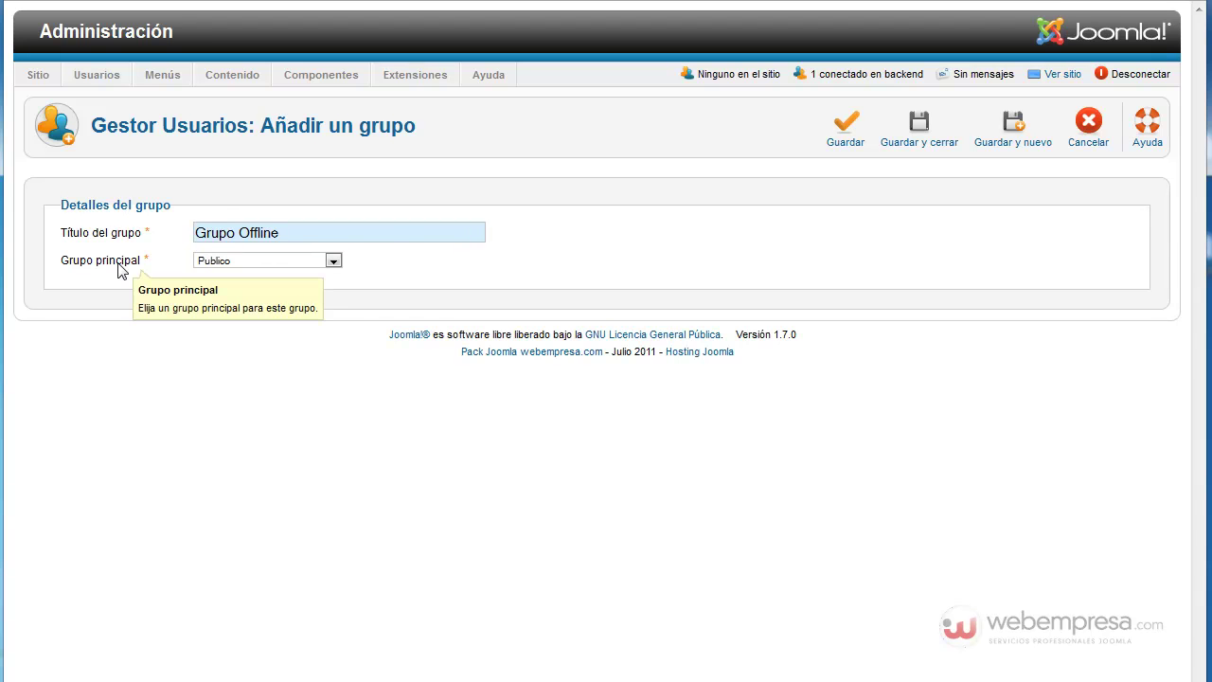
pyautogui.click(332, 261)
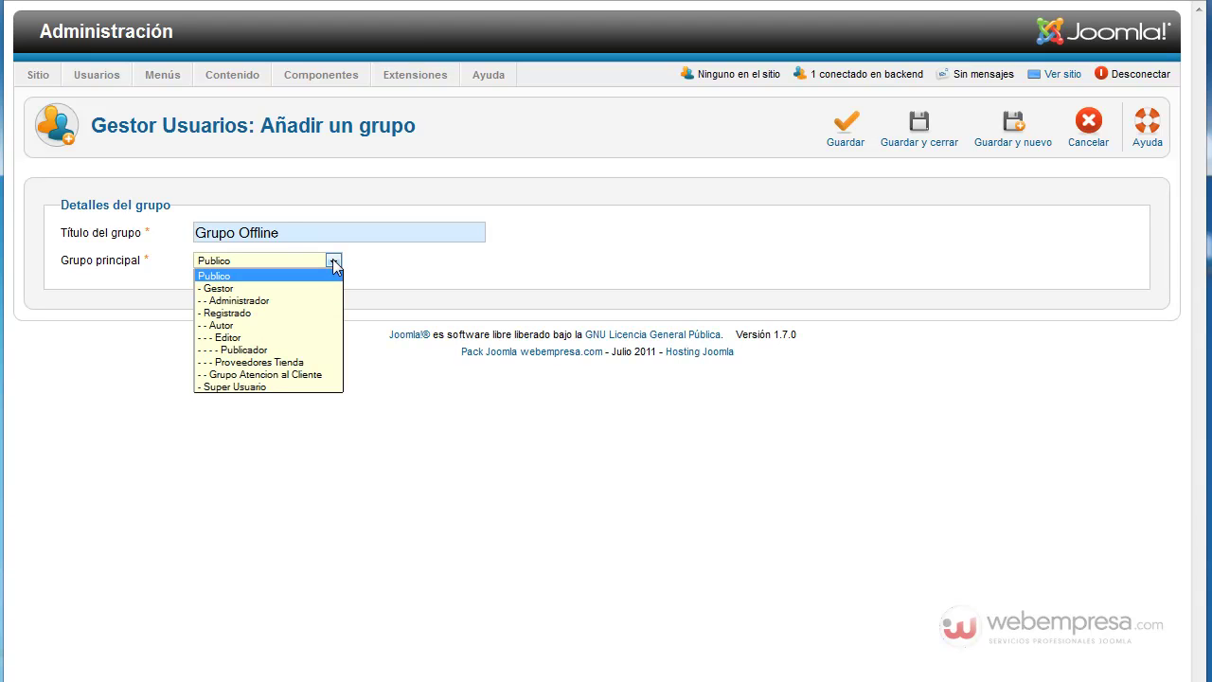
pyautogui.click(266, 314)
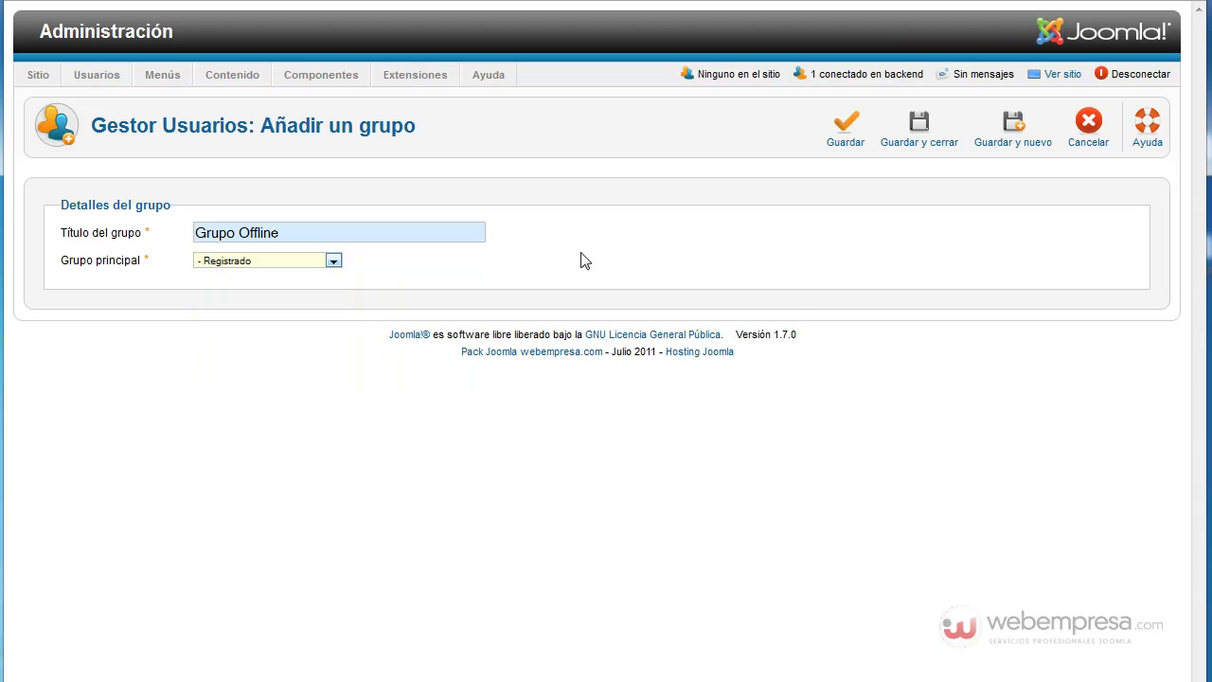
pyautogui.click(918, 137)
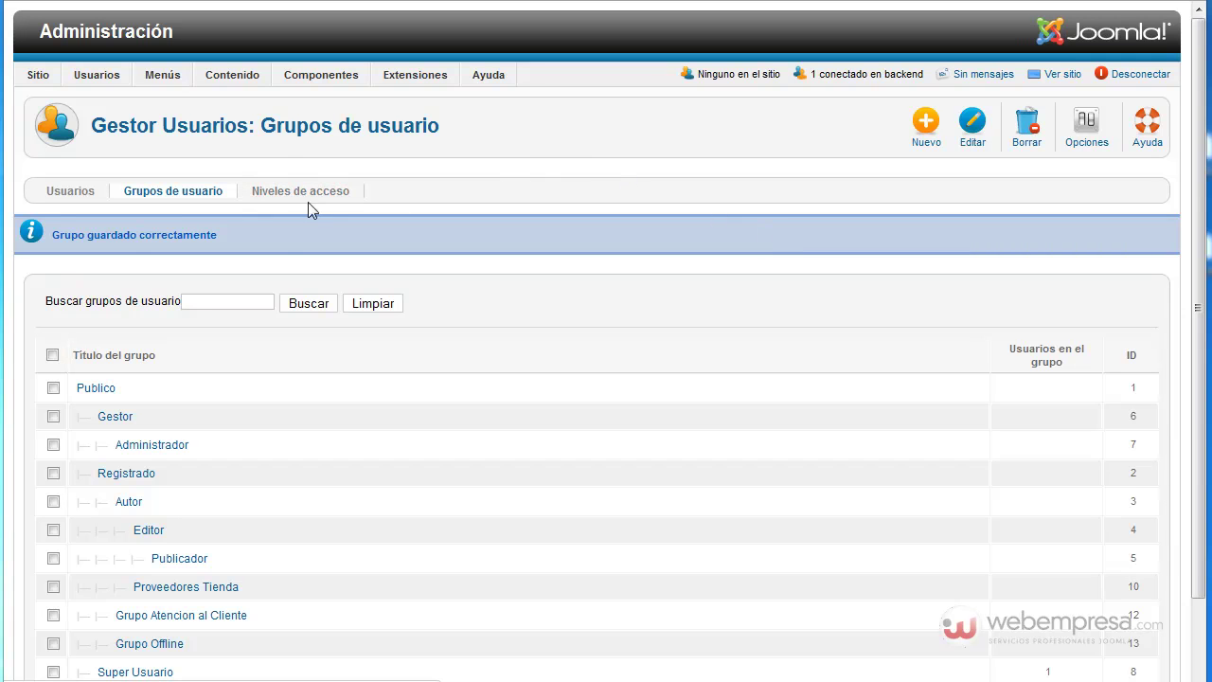
# Step: Create the access level 'Acceso Offline' for Grupo Offline and Registrado, and save it
pyautogui.moveTo(106, 79)
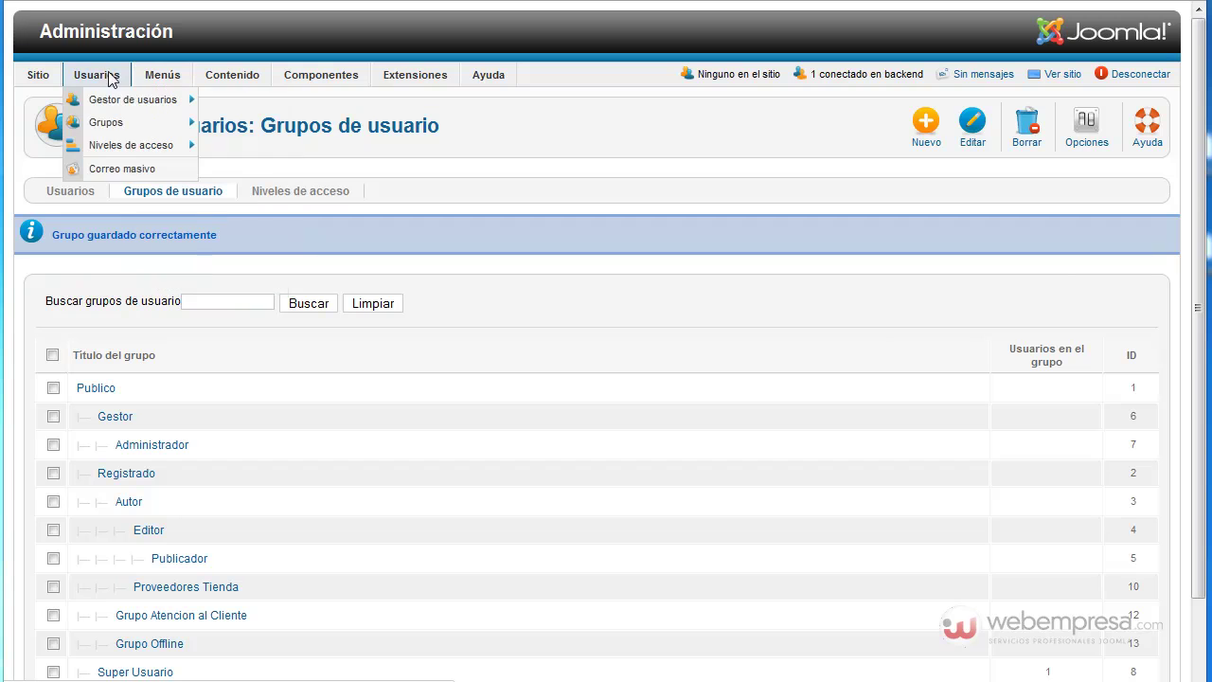
pyautogui.moveTo(133, 149)
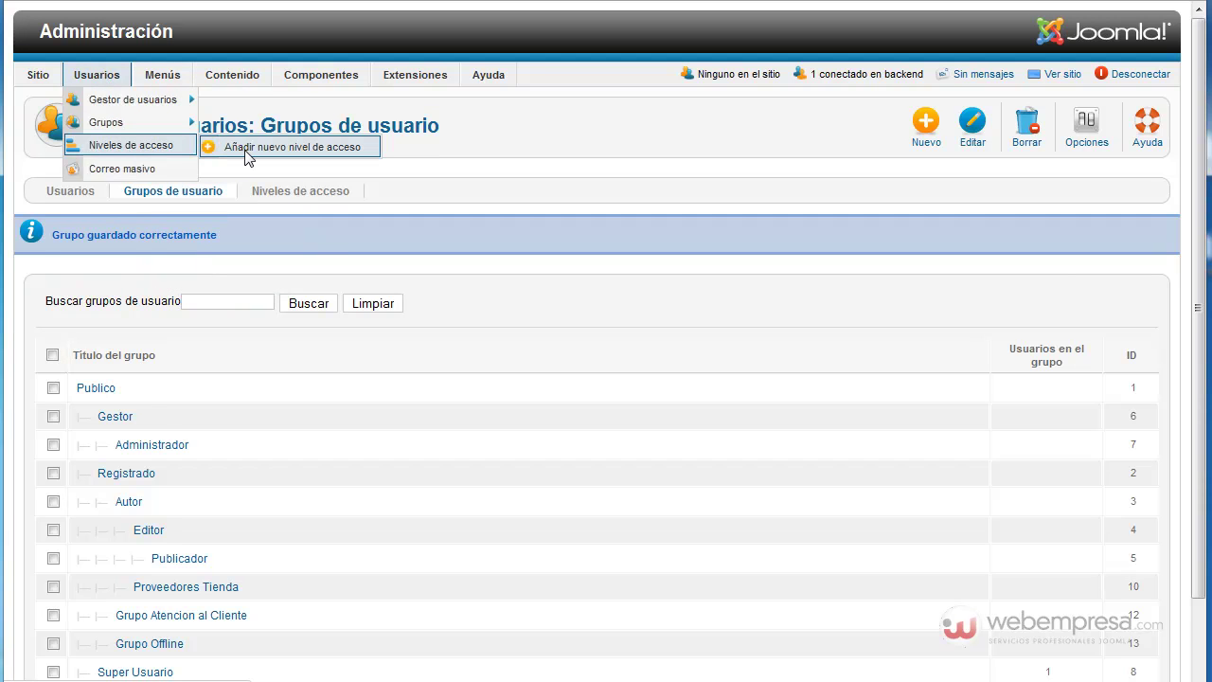
pyautogui.click(249, 154)
pyautogui.click(328, 231)
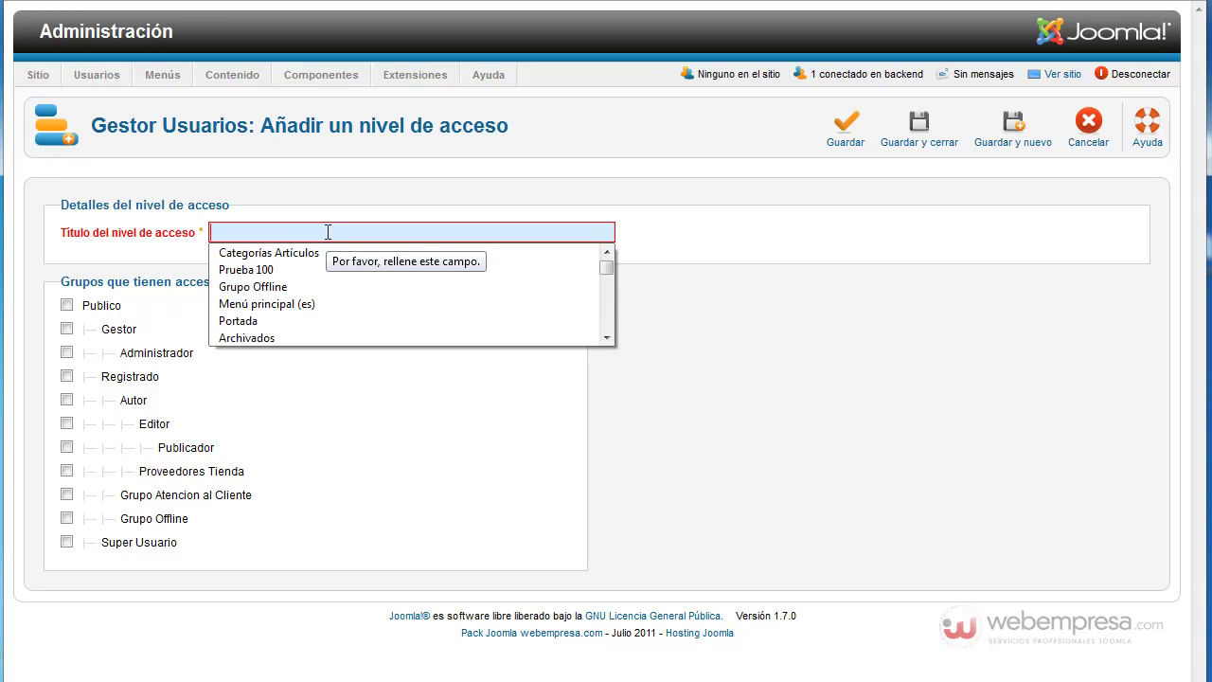
pyautogui.write('Acc')
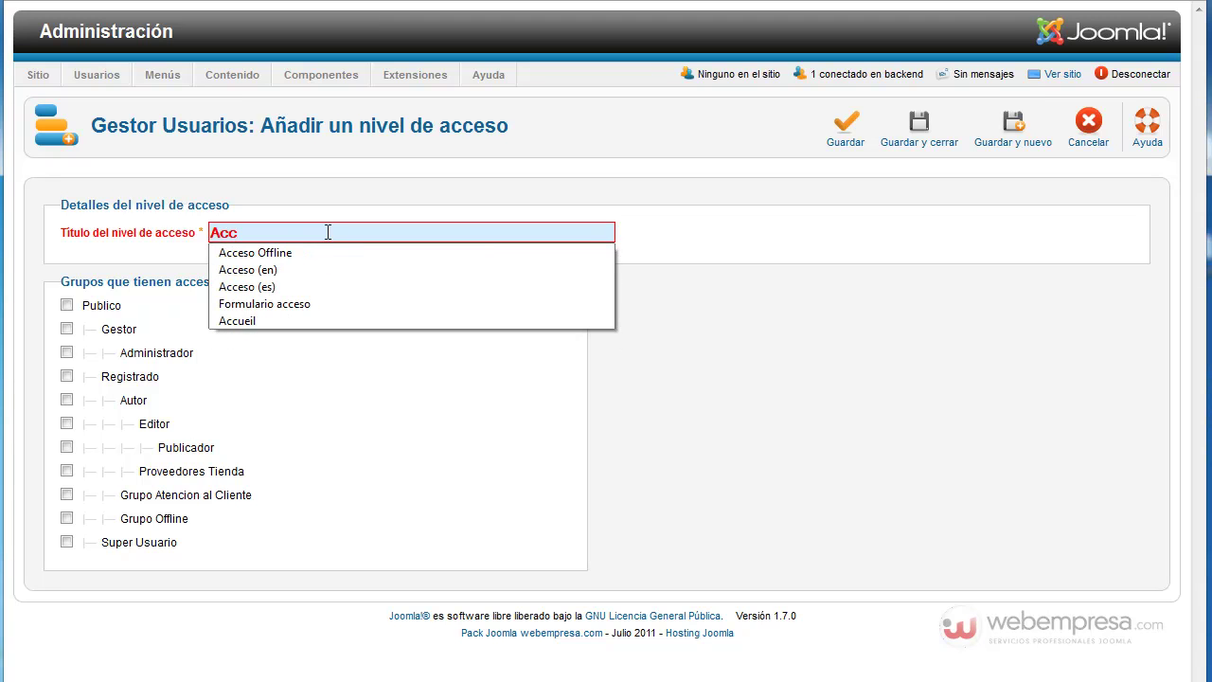
pyautogui.click(298, 249)
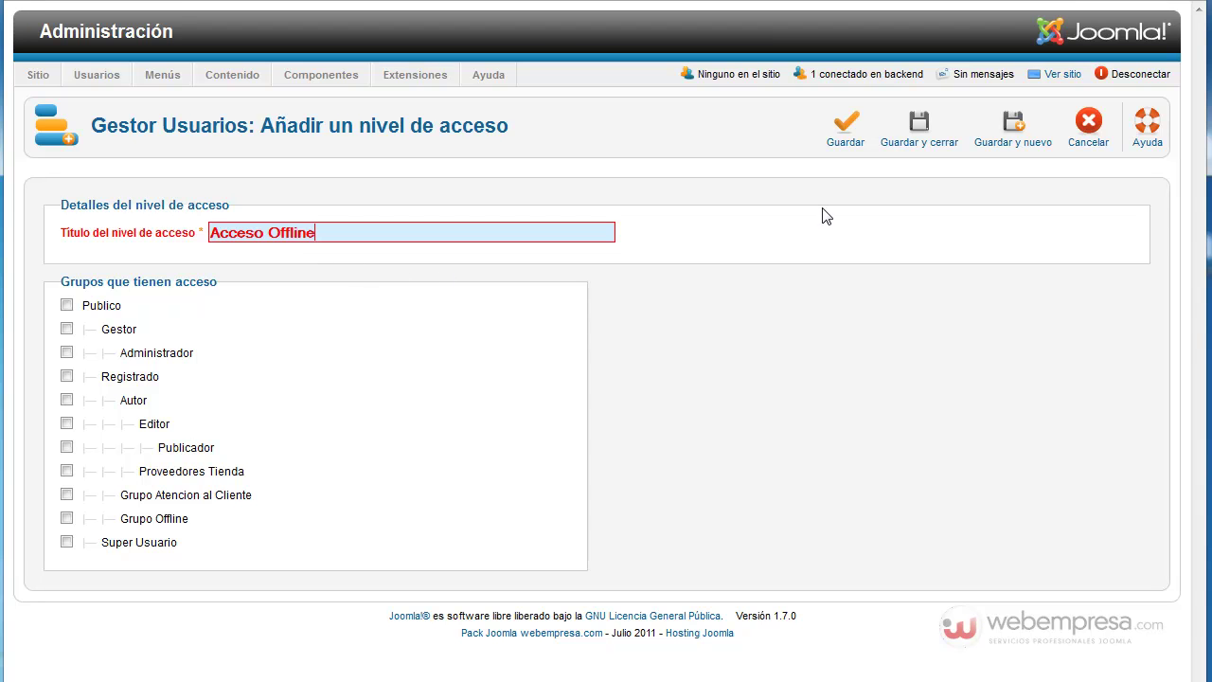
pyautogui.click(66, 519)
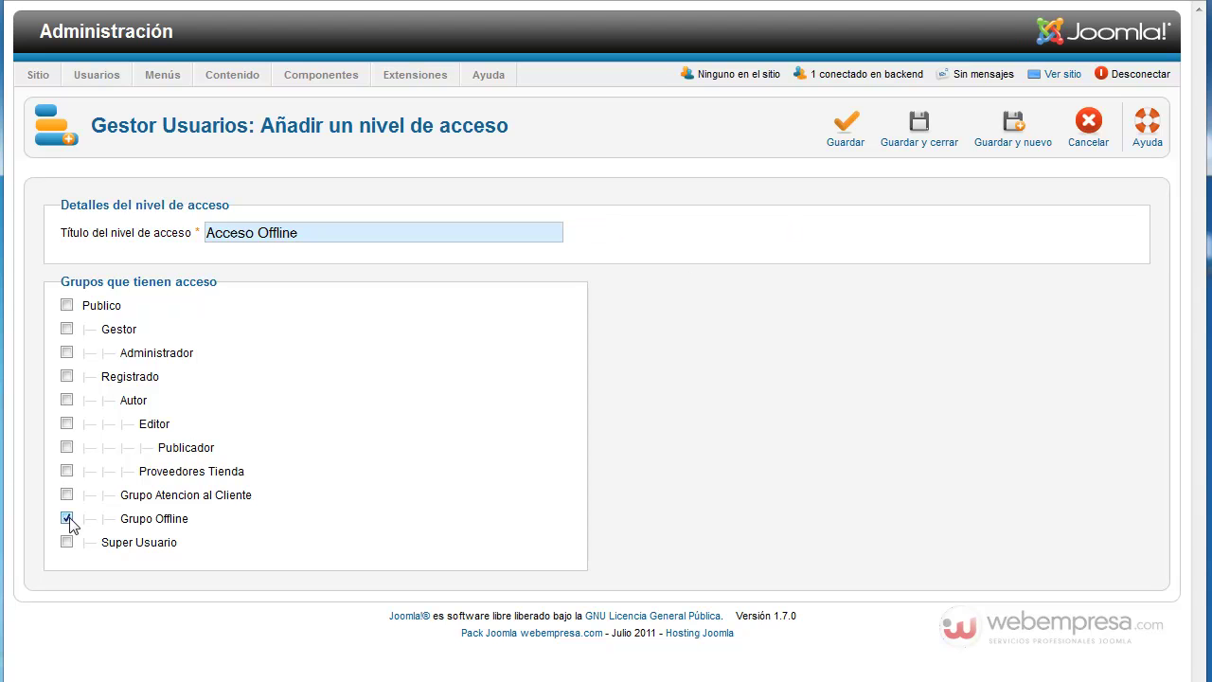
pyautogui.click(67, 377)
pyautogui.click(925, 142)
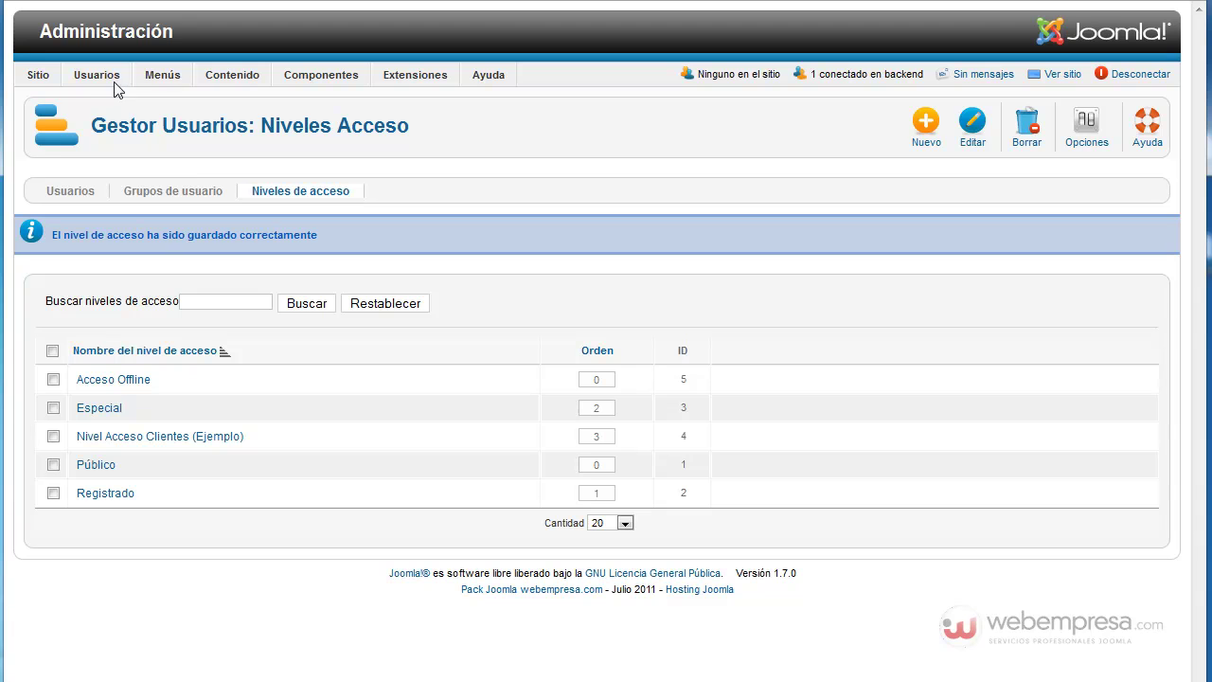
pyautogui.moveTo(113, 85)
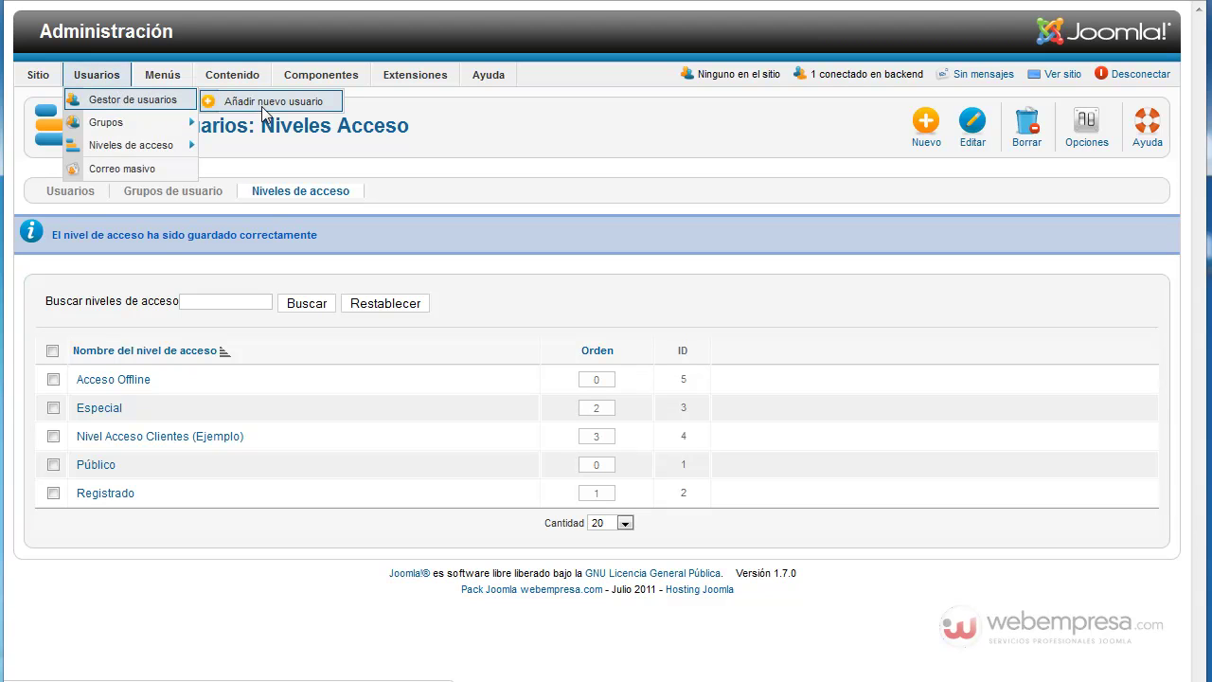
# Step: Enter the new user's name and username 'prueba', a password, and an e-mail address
pyautogui.click(292, 104)
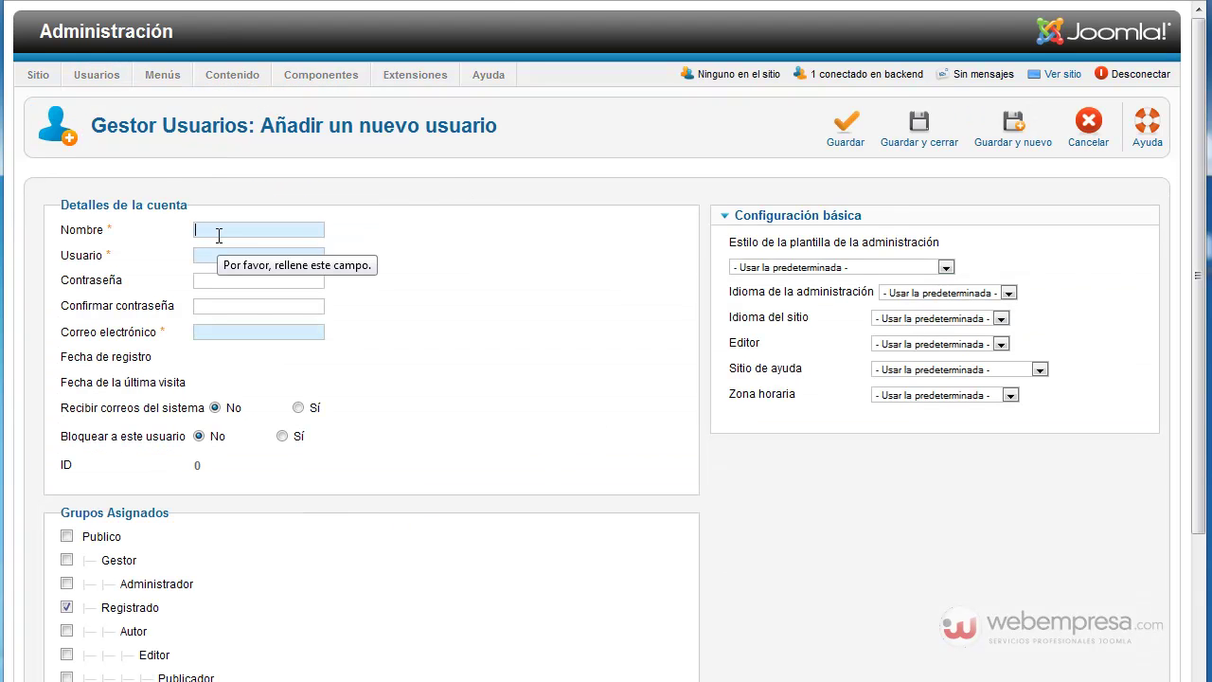
pyautogui.write('prueba')
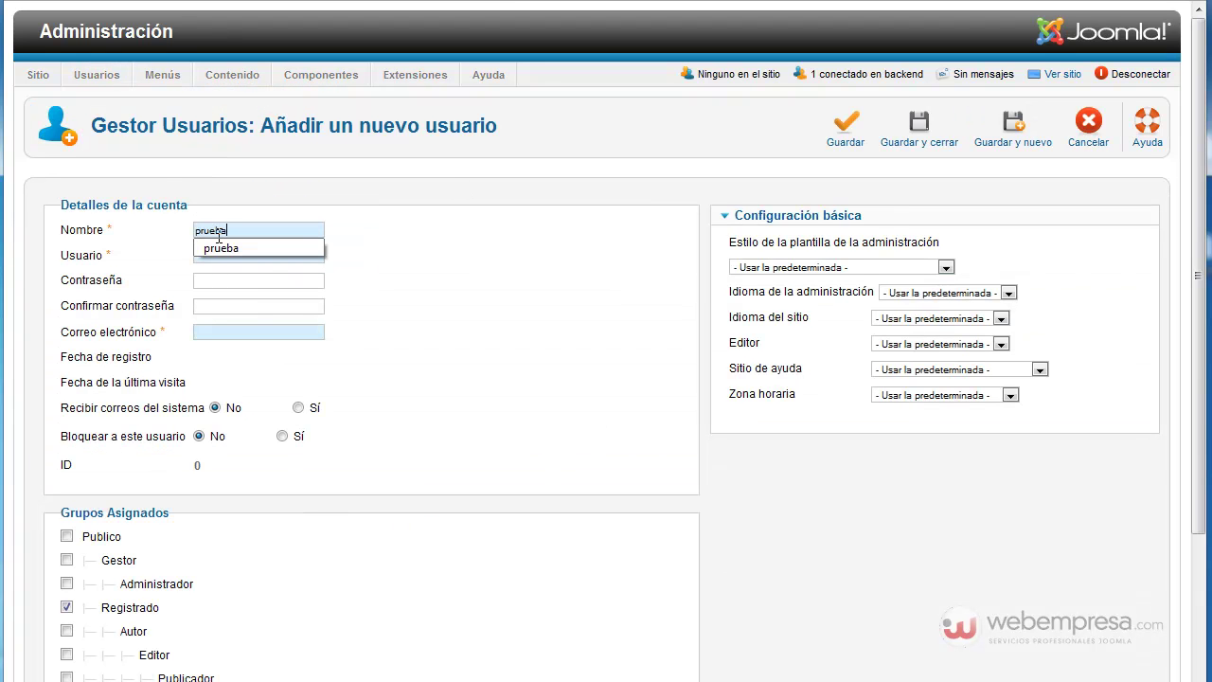
pyautogui.click(263, 256)
pyautogui.write('prueba')
pyautogui.click(245, 276)
pyautogui.write('prueba1234')
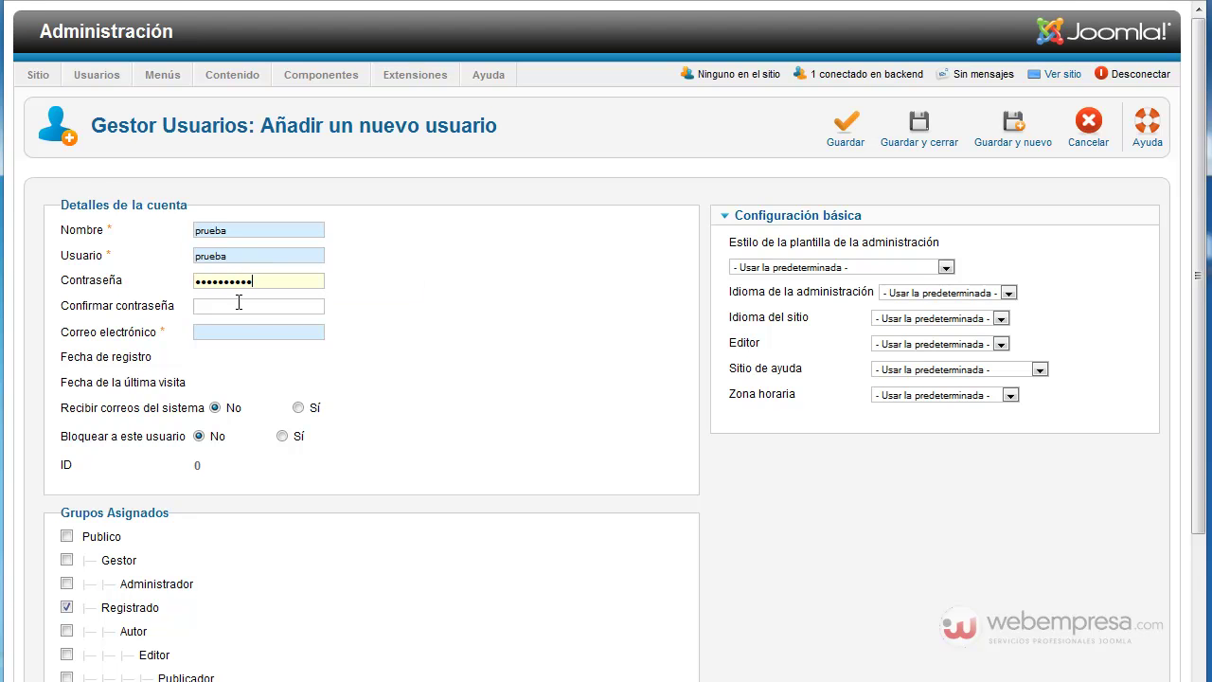
pyautogui.write('prueba1234')
pyautogui.click(237, 331)
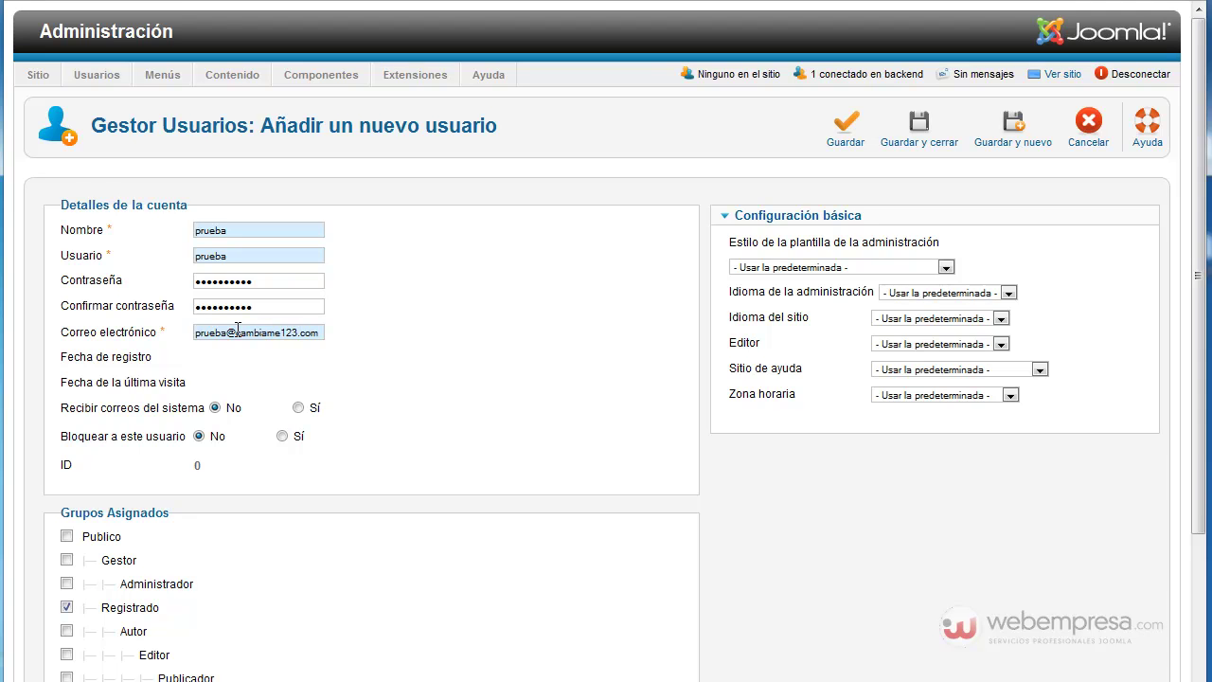
# Step: Add the user to Grupo Offline, save, and check its group memberships in the list
pyautogui.scroll(-3, 473, 327)
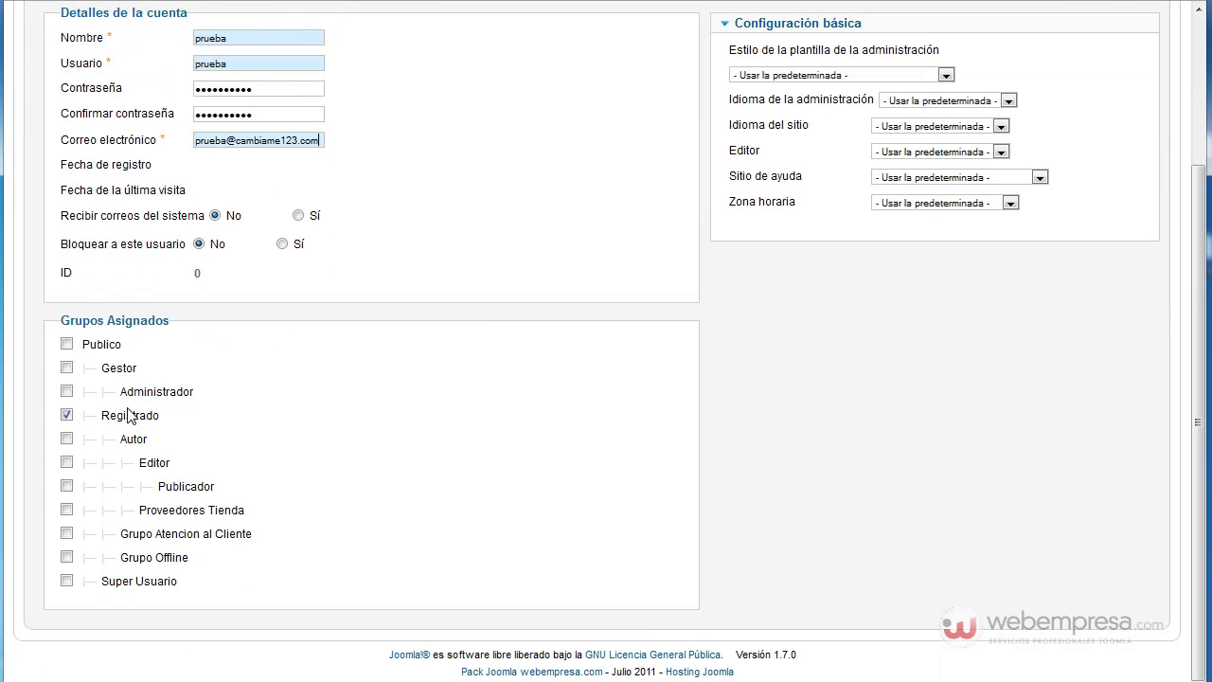
pyautogui.click(67, 556)
pyautogui.scroll(3, 511, 437)
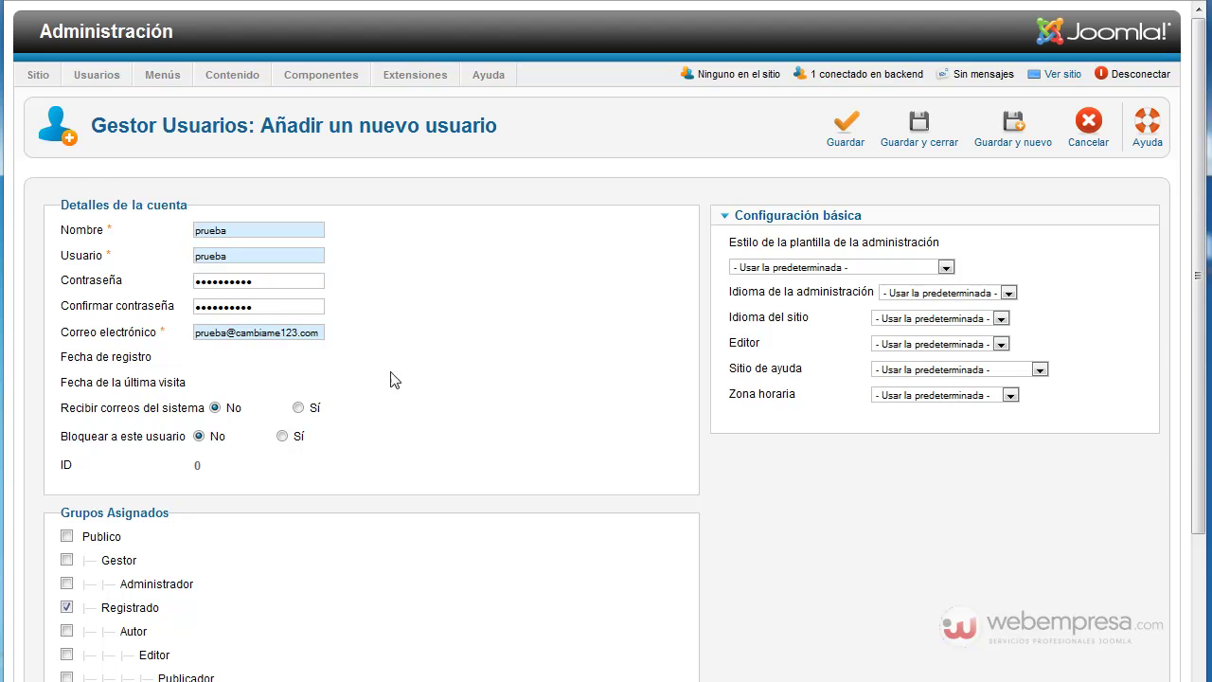
pyautogui.scroll(-2, 465, 374)
pyautogui.scroll(2, 468, 372)
pyautogui.click(909, 137)
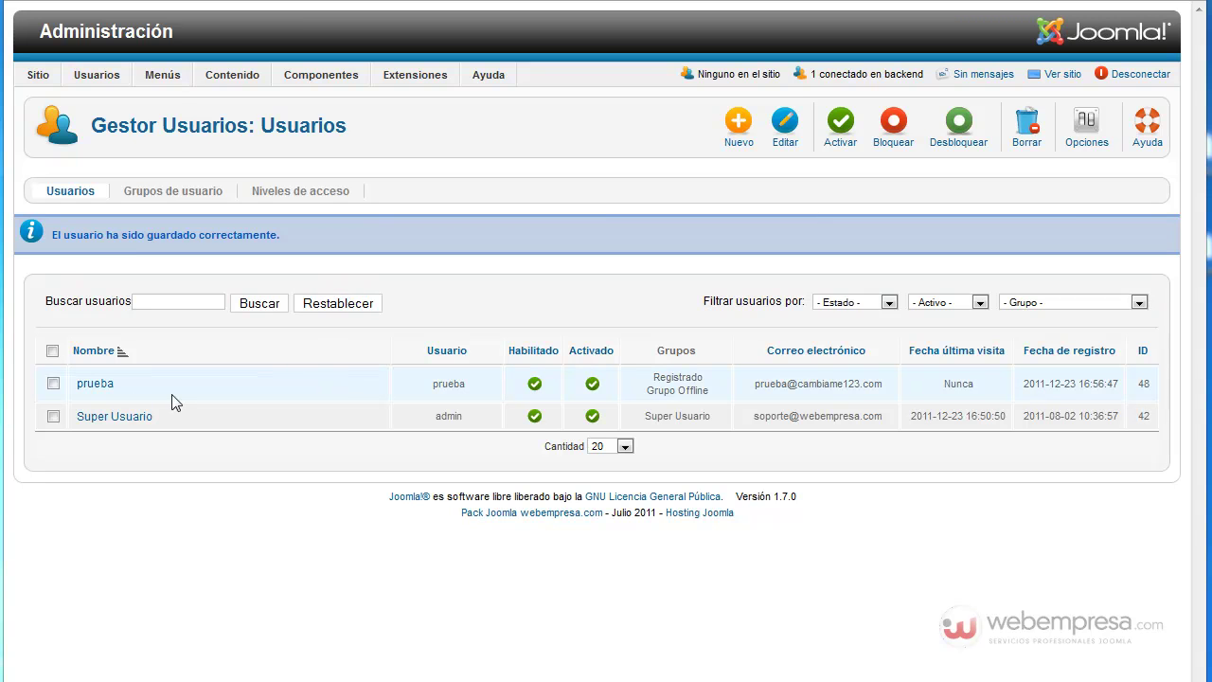
pyautogui.moveTo(710, 392); pyautogui.dragTo(644, 397)
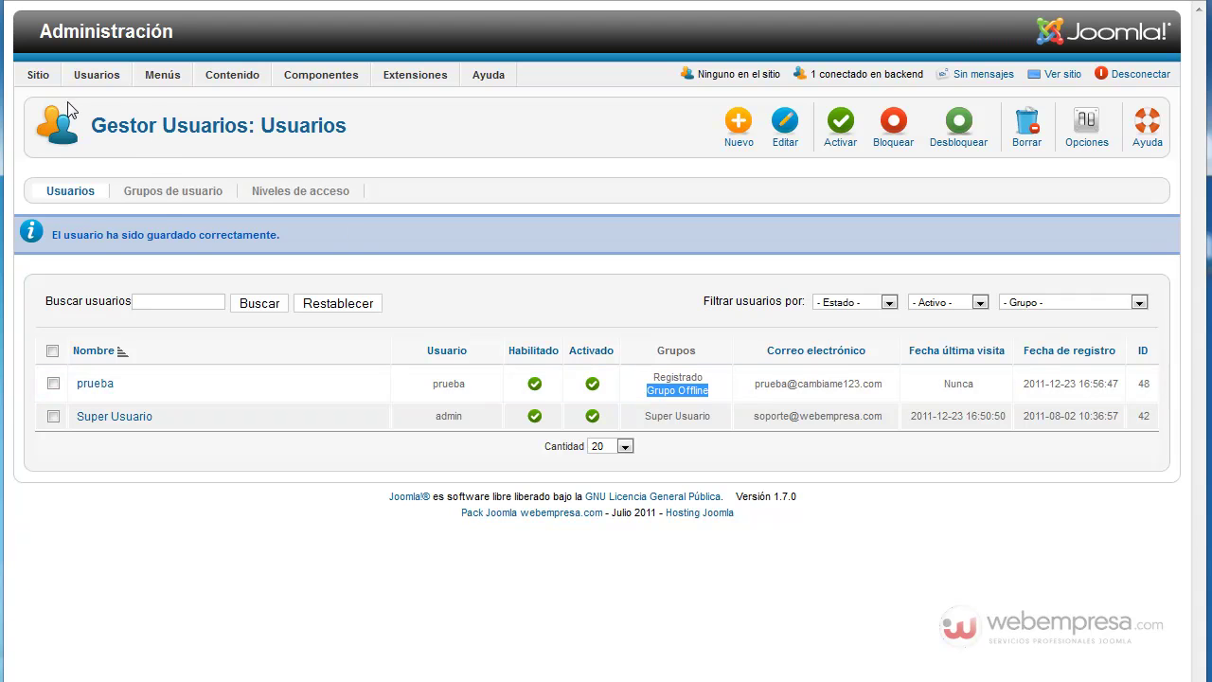
pyautogui.moveTo(45, 78)
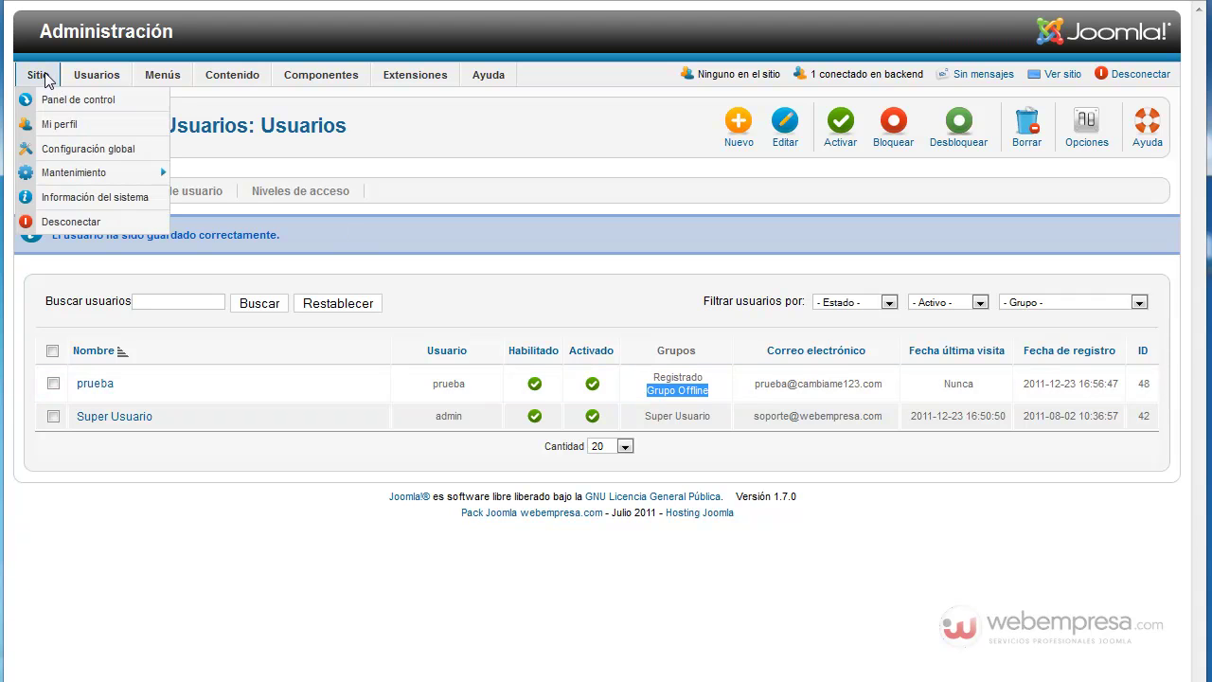
# Step: In Global Configuration's Permisos, set Grupo Offline's Acceso fuera de línea to Permitido
pyautogui.click(71, 152)
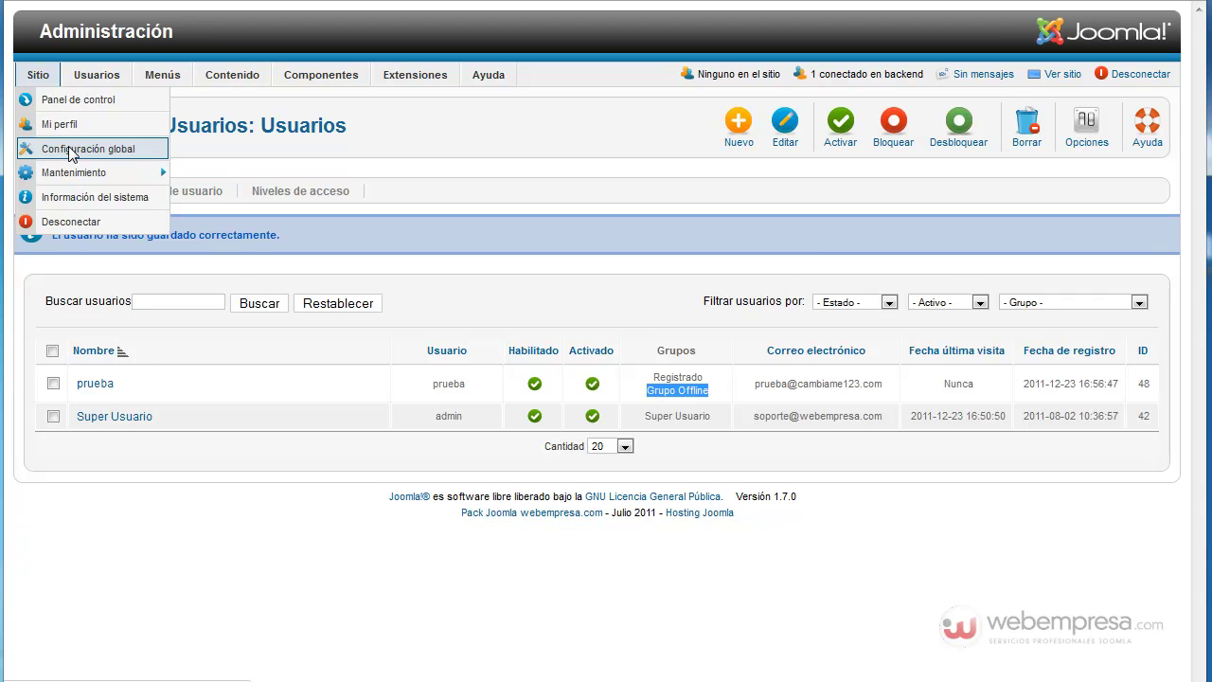
pyautogui.click(294, 197)
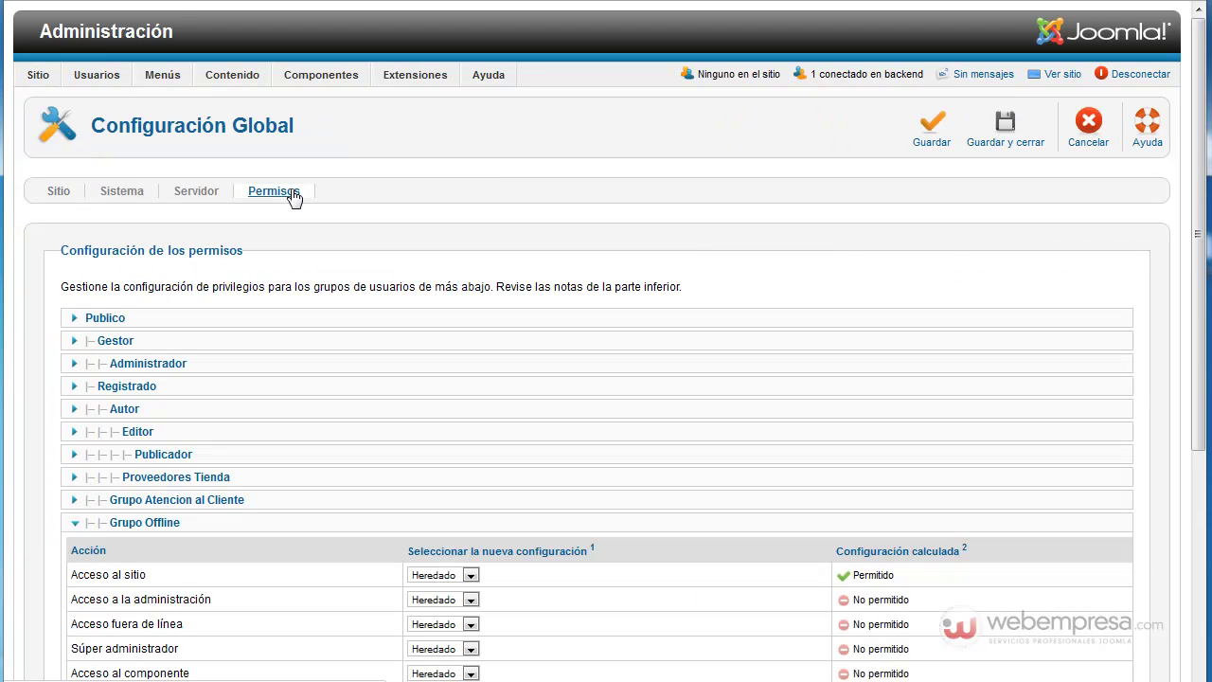
pyautogui.scroll(-3, 629, 367)
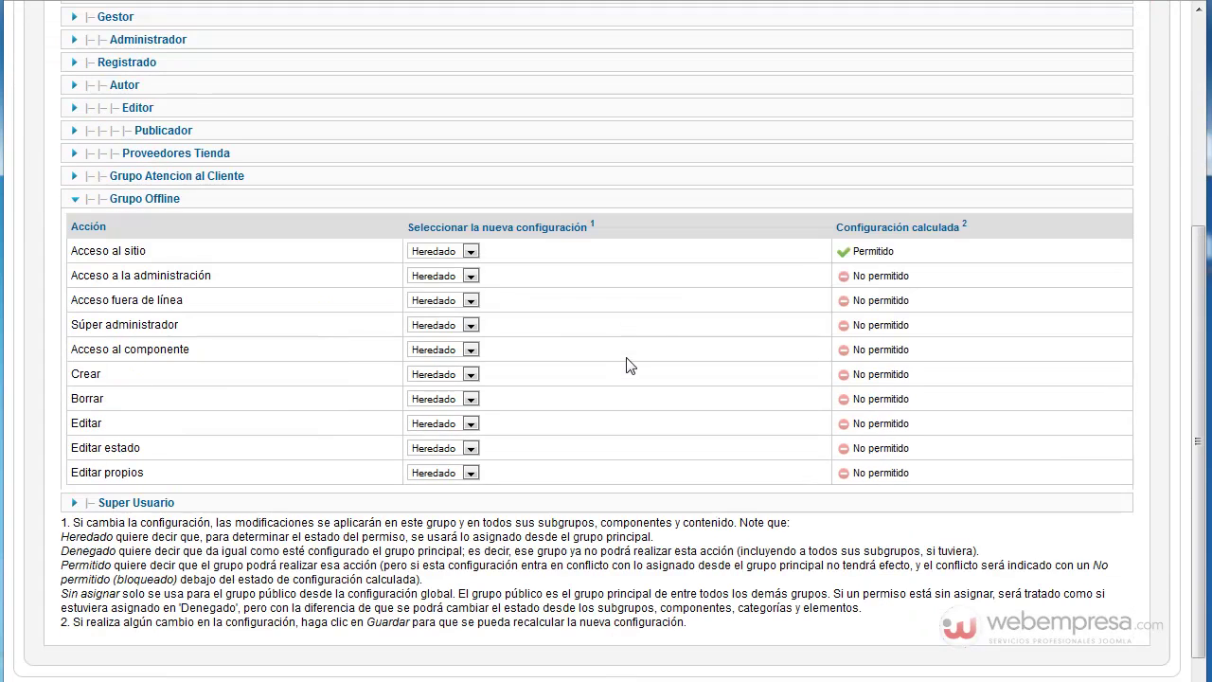
pyautogui.click(156, 202)
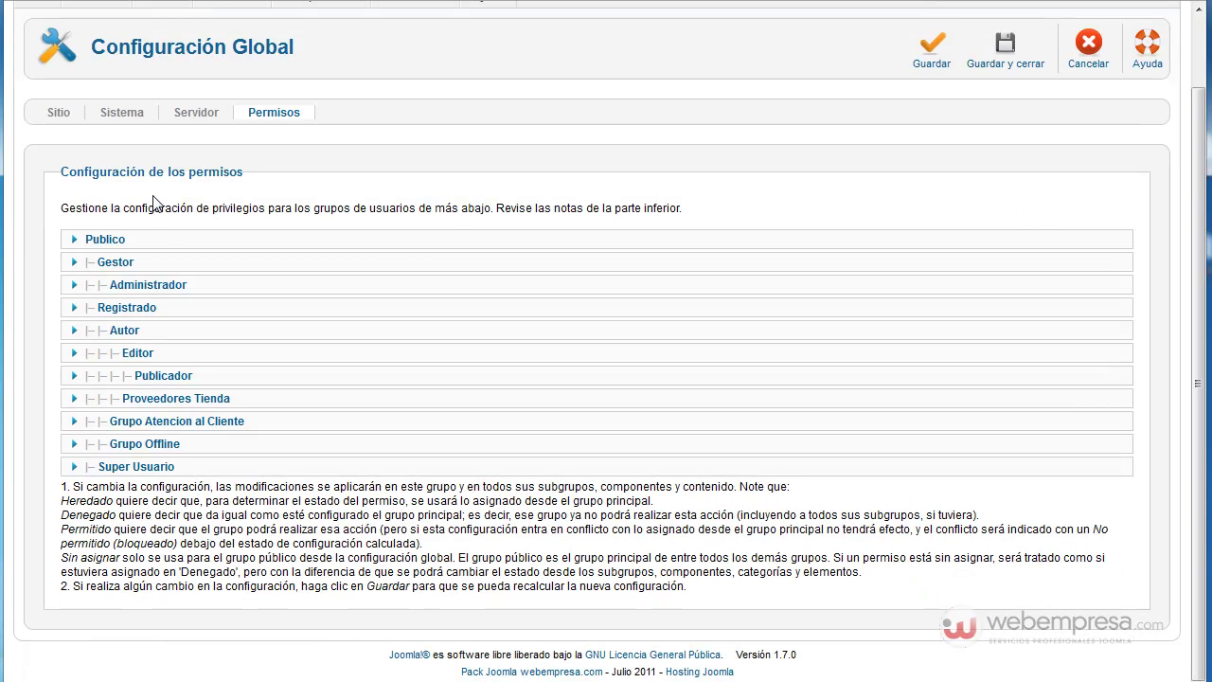
pyautogui.click(152, 444)
pyautogui.scroll(-2, 205, 333)
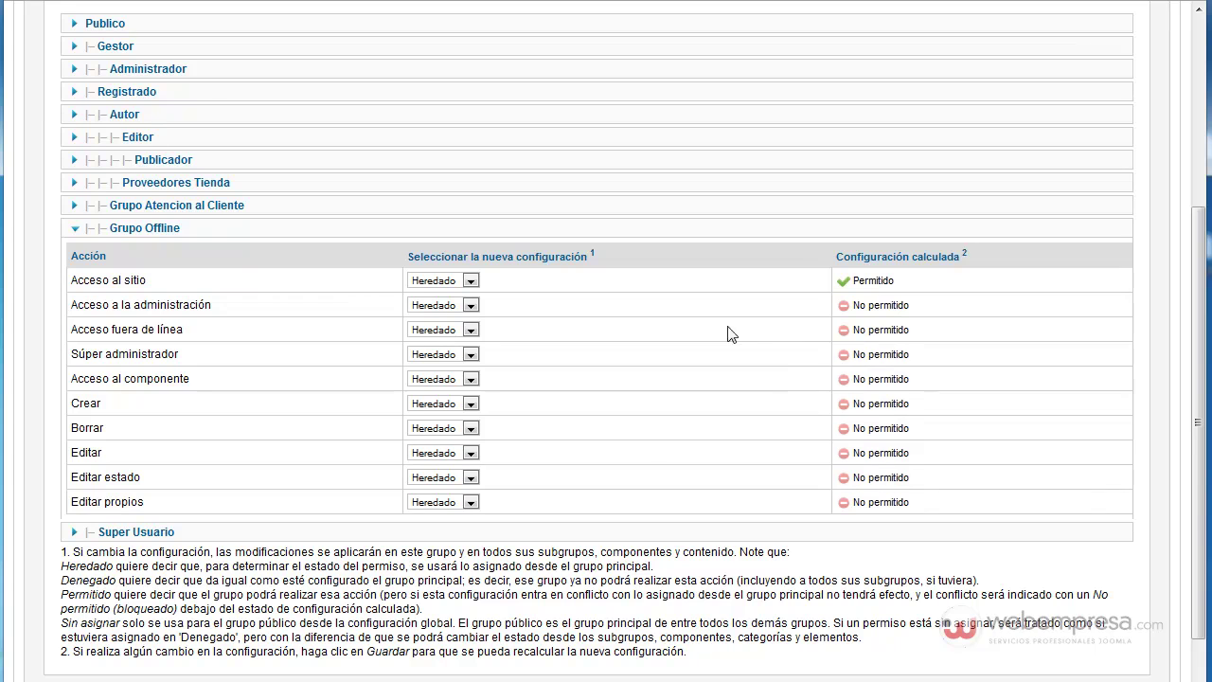
pyautogui.moveTo(71, 329); pyautogui.dragTo(192, 339)
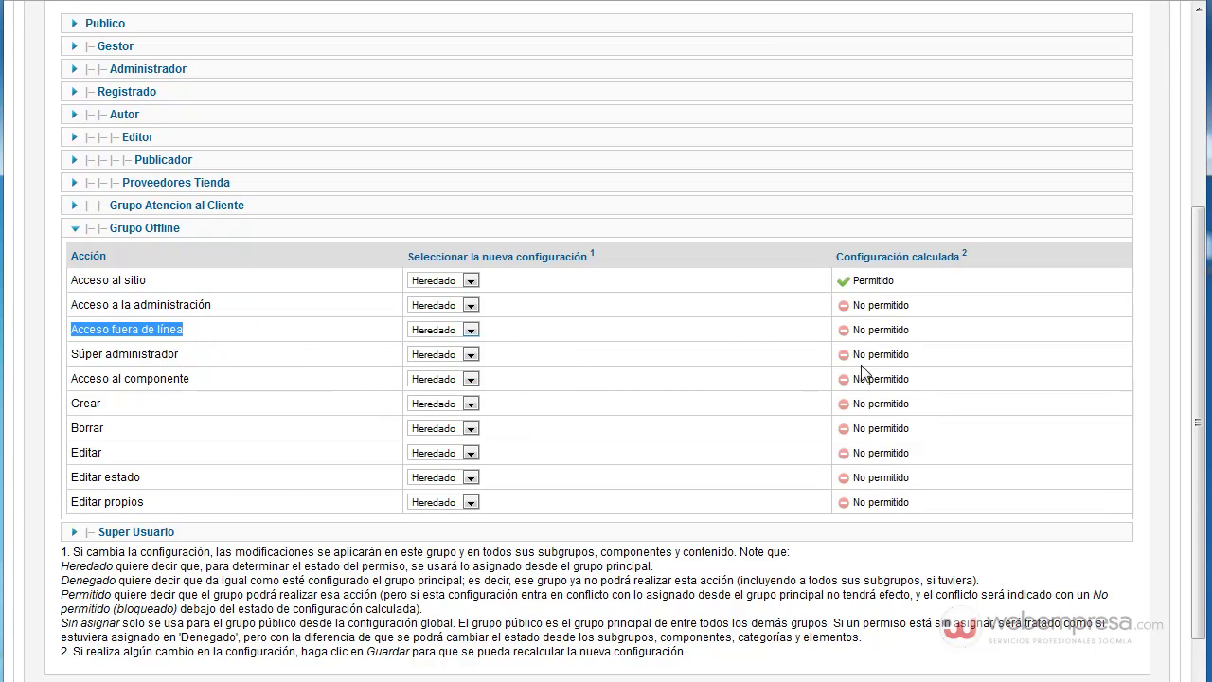
pyautogui.click(470, 330)
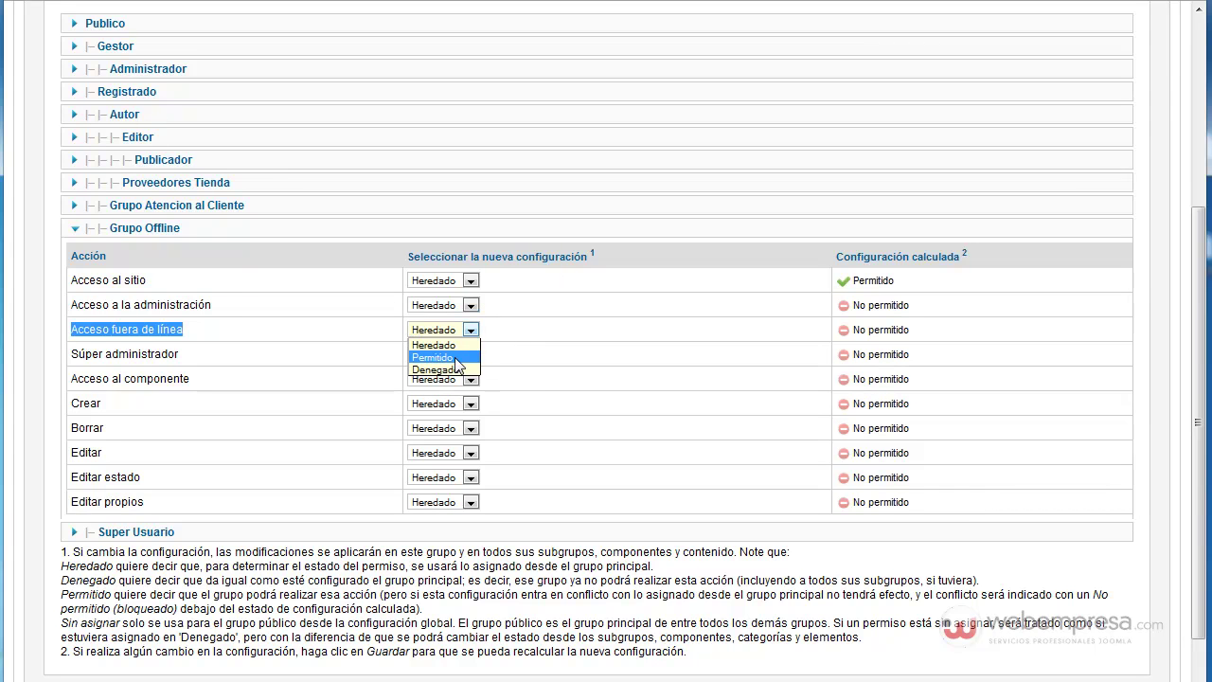
pyautogui.click(458, 365)
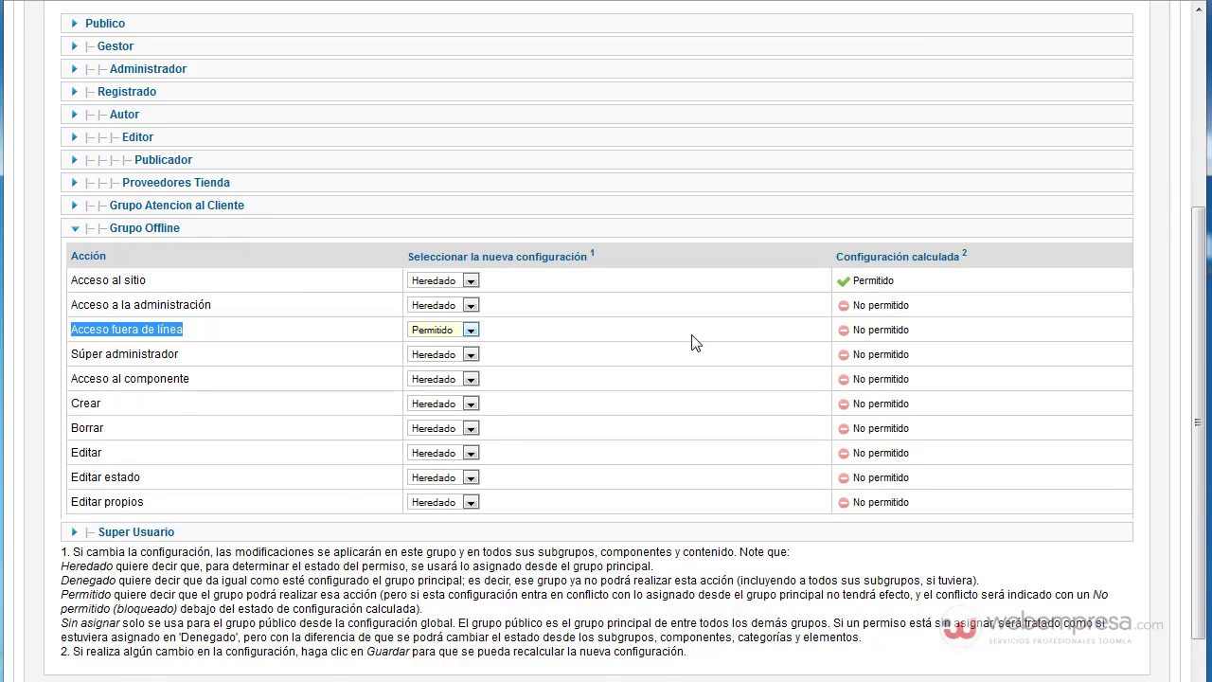
pyautogui.scroll(5, 691, 343)
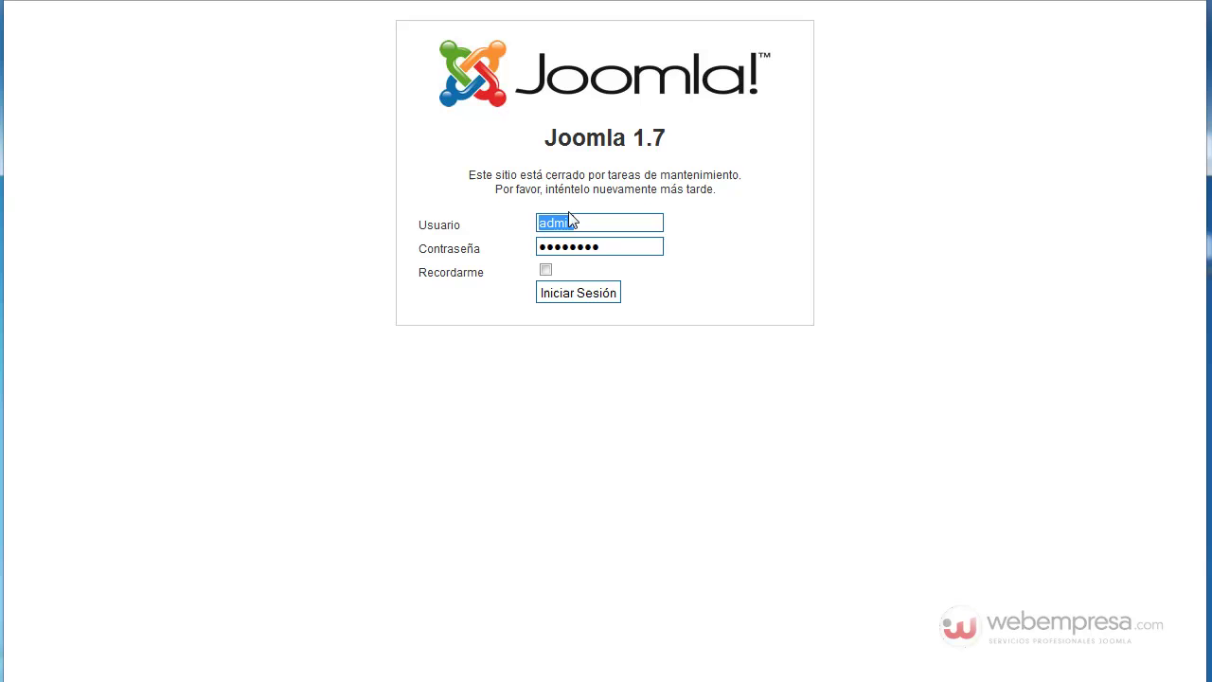
# Step: Log in to the offline site as 'prueba' using the user's password
pyautogui.click(598, 225)
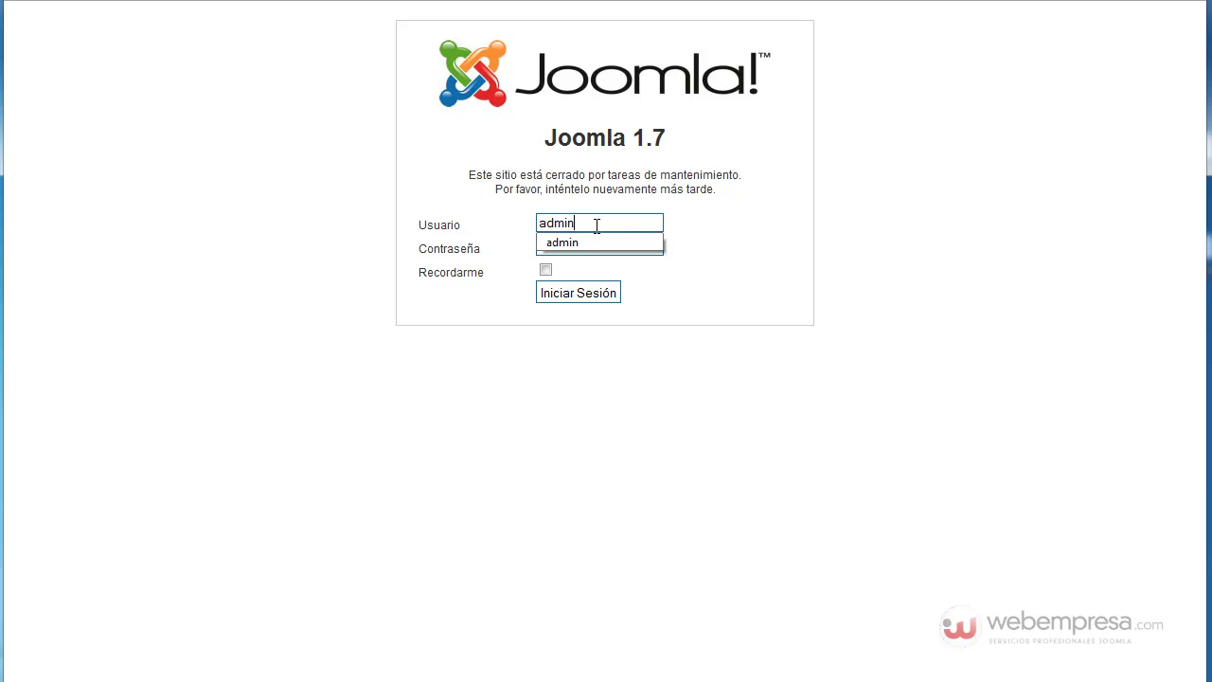
pyautogui.doubleClick(600, 223)
pyautogui.write('prueba')
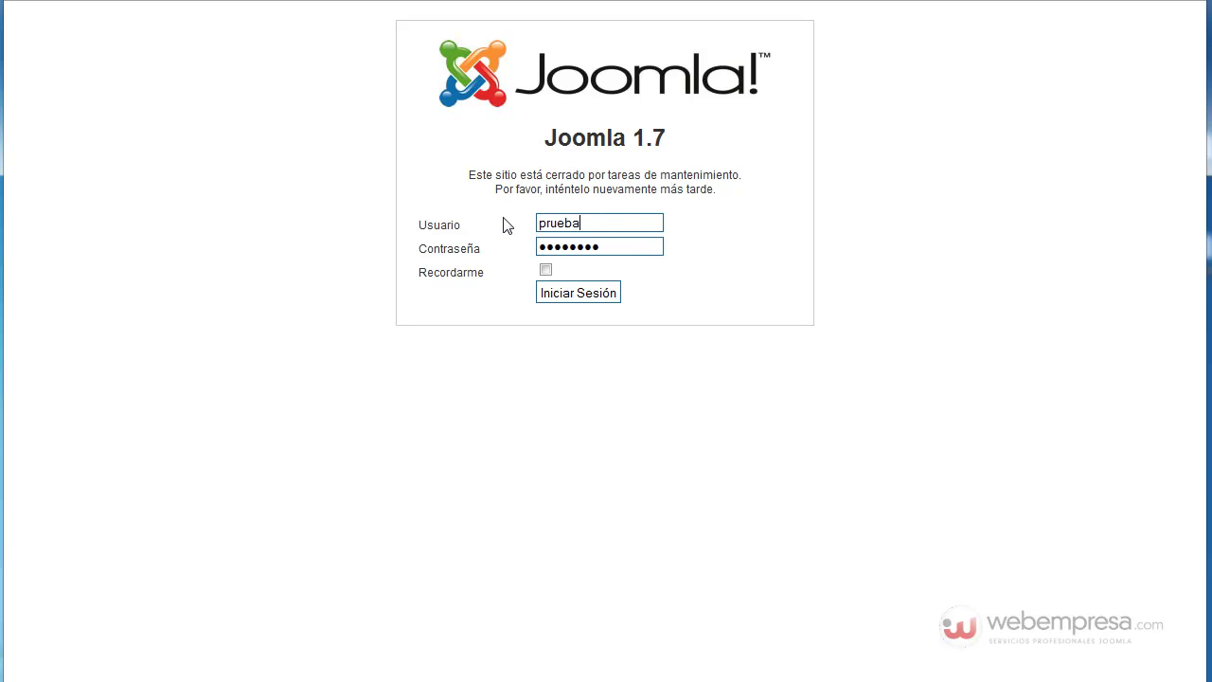
pyautogui.moveTo(623, 249); pyautogui.dragTo(527, 247)
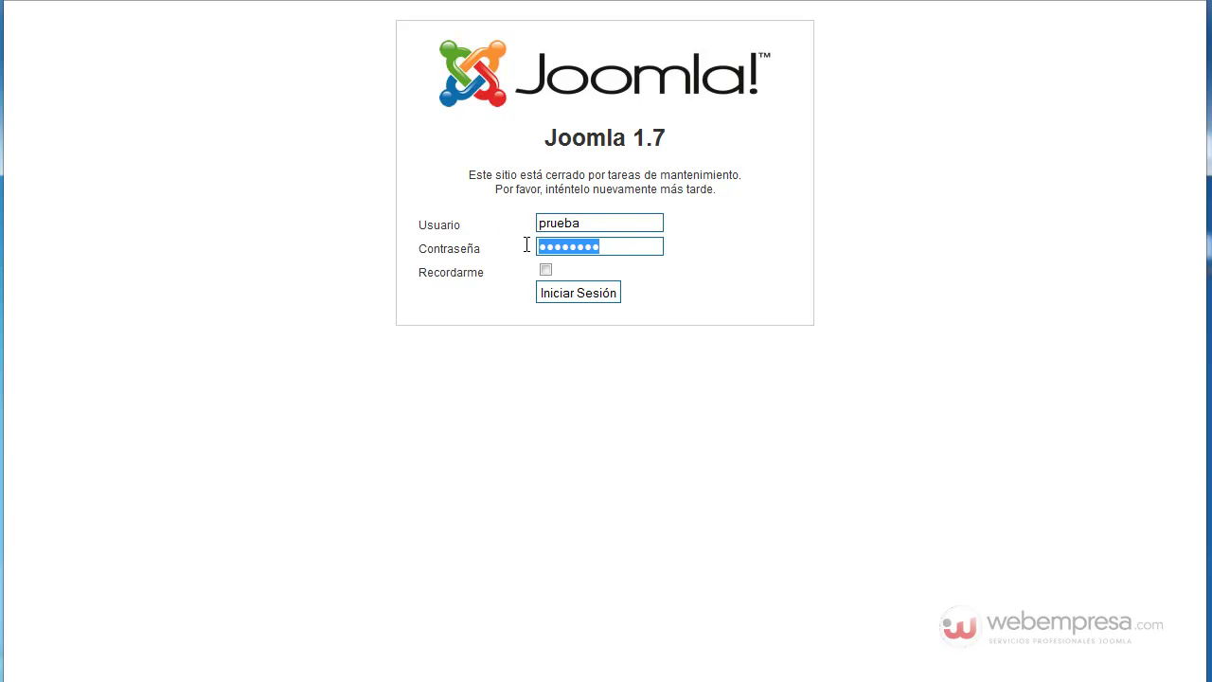
pyautogui.write('prueba')
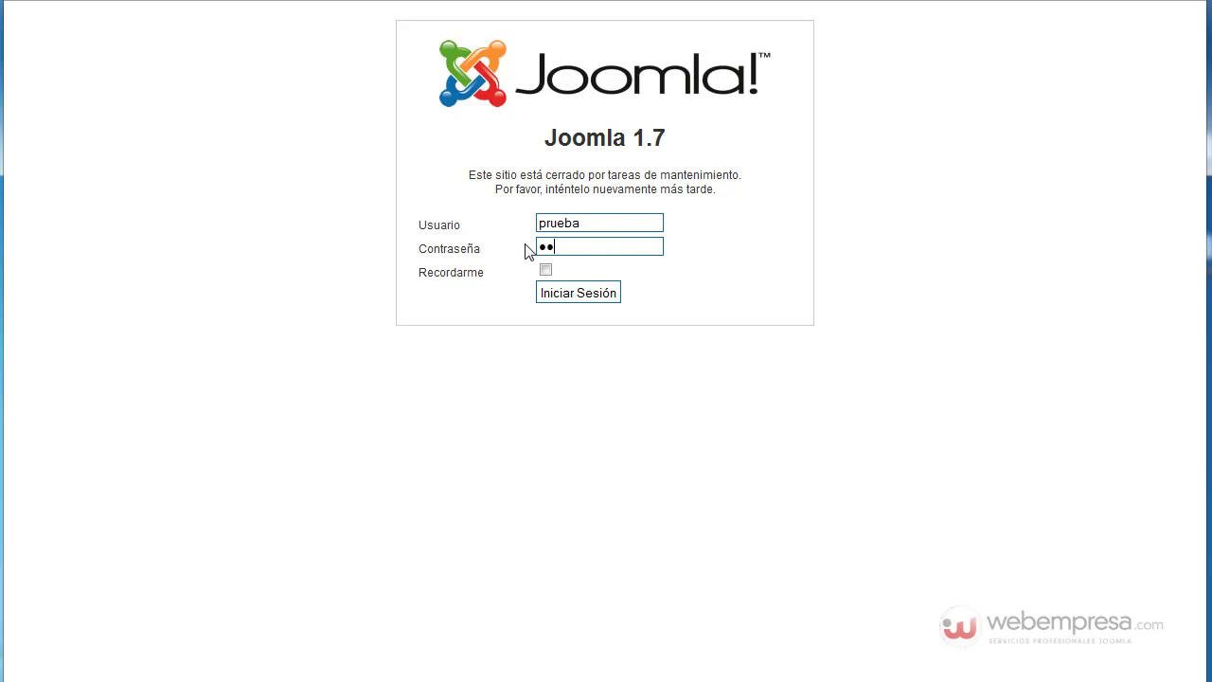
pyautogui.write('1234')
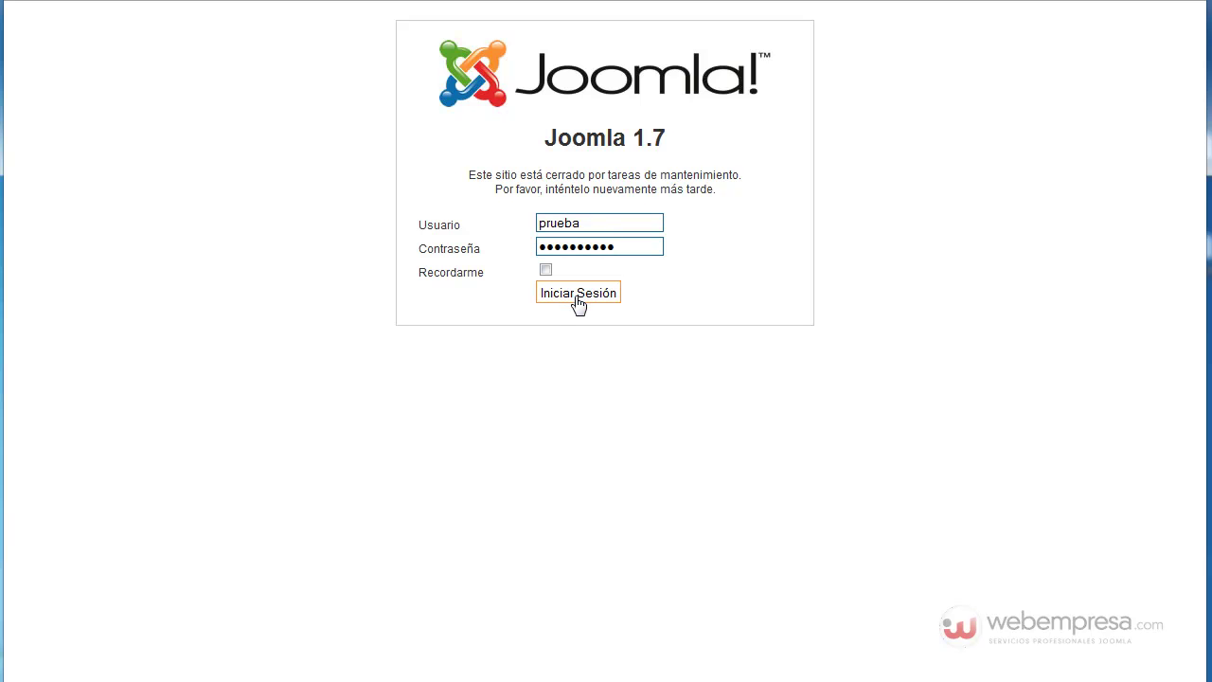
pyautogui.click(578, 296)
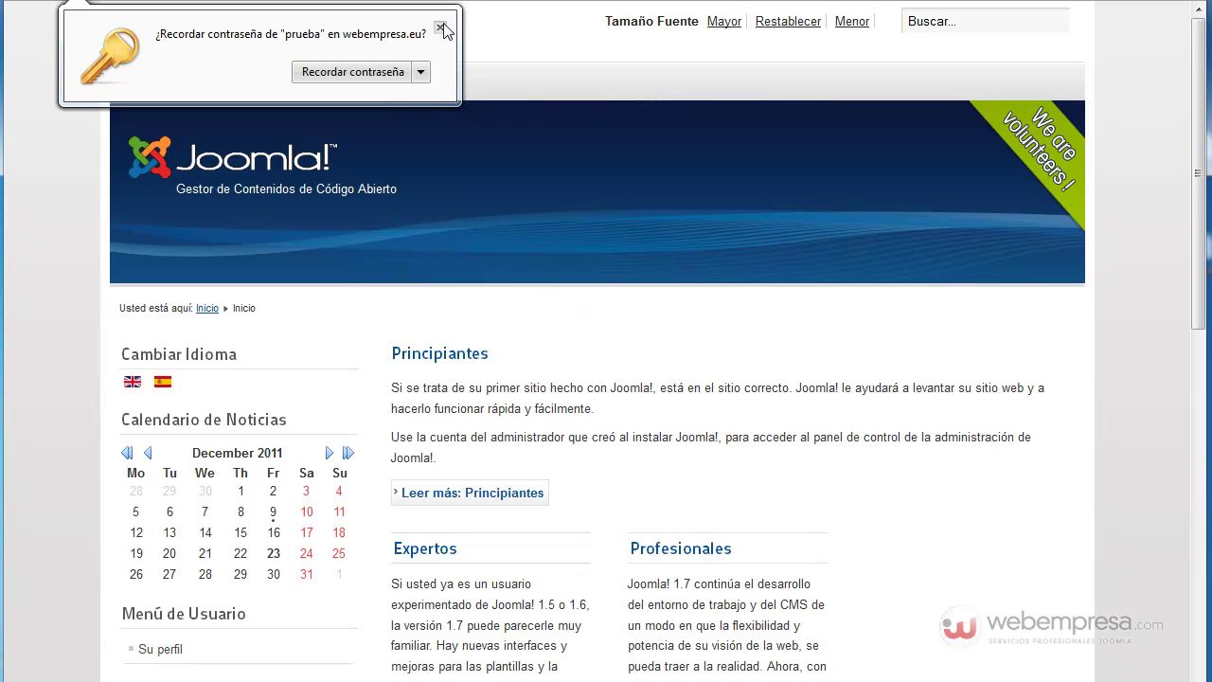
pyautogui.scroll(-2, 502, 386)
pyautogui.scroll(-5, 504, 390)
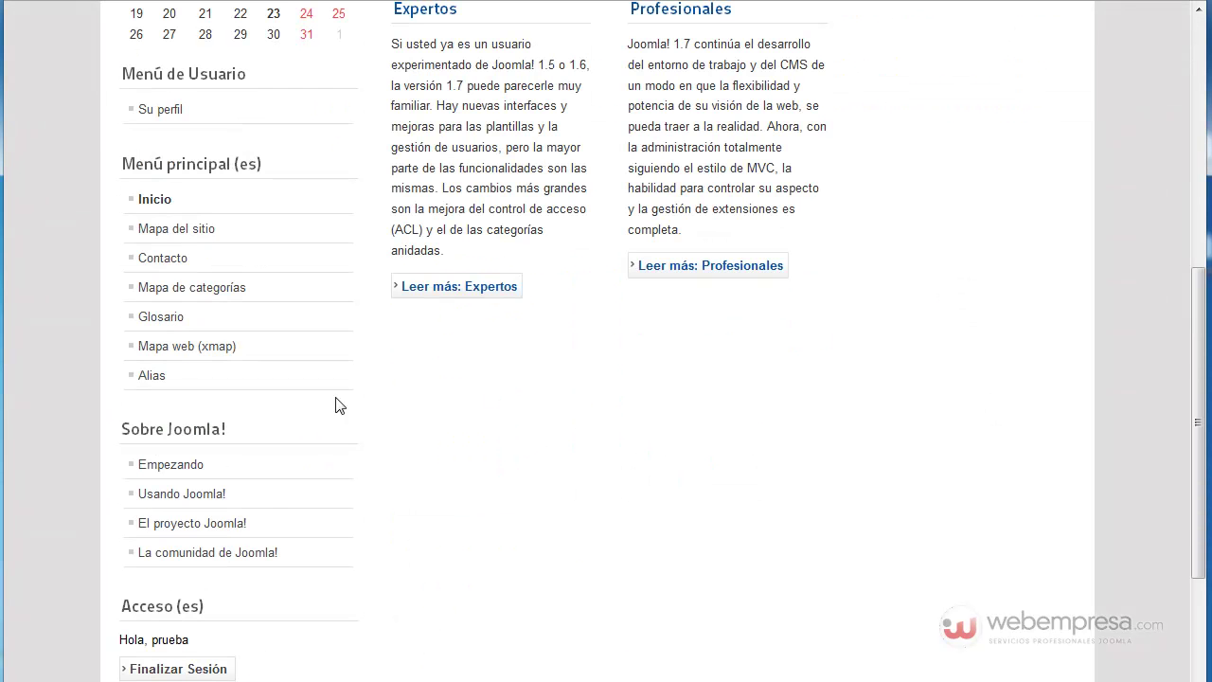
pyautogui.scroll(-3, 290, 419)
pyautogui.scroll(10, 293, 421)
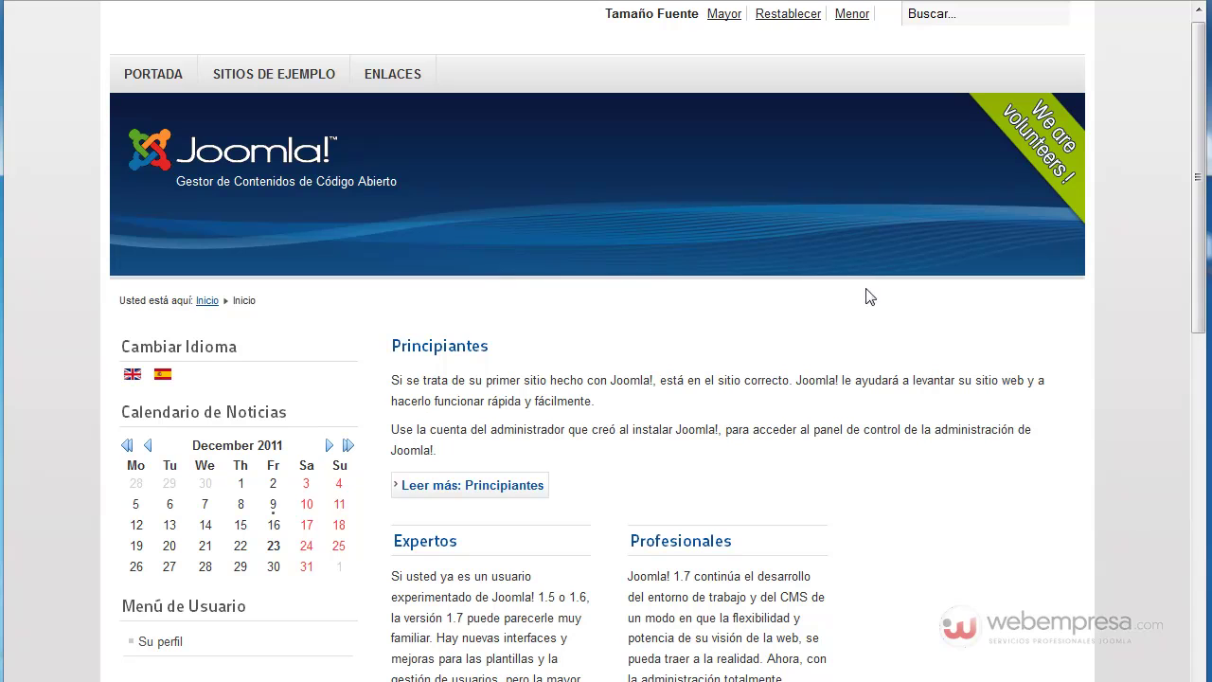